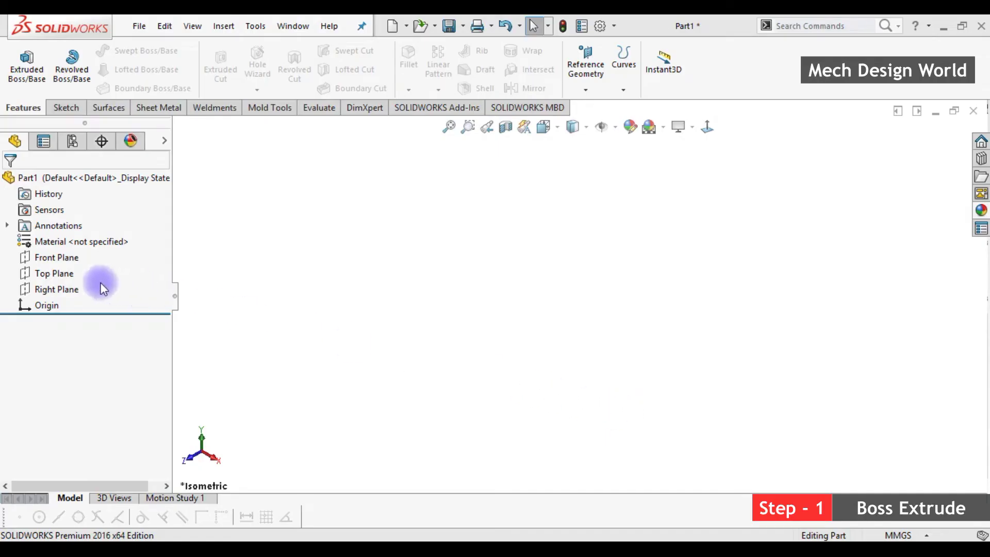
Step: Start a sketch on the Top Plane and draw two concentric circles centred on the origin, the inner with a radius of about 61 mm
{"action": "left_click", "coordinate": [63, 275]}
{"action": "left_click", "coordinate": [85, 257]}
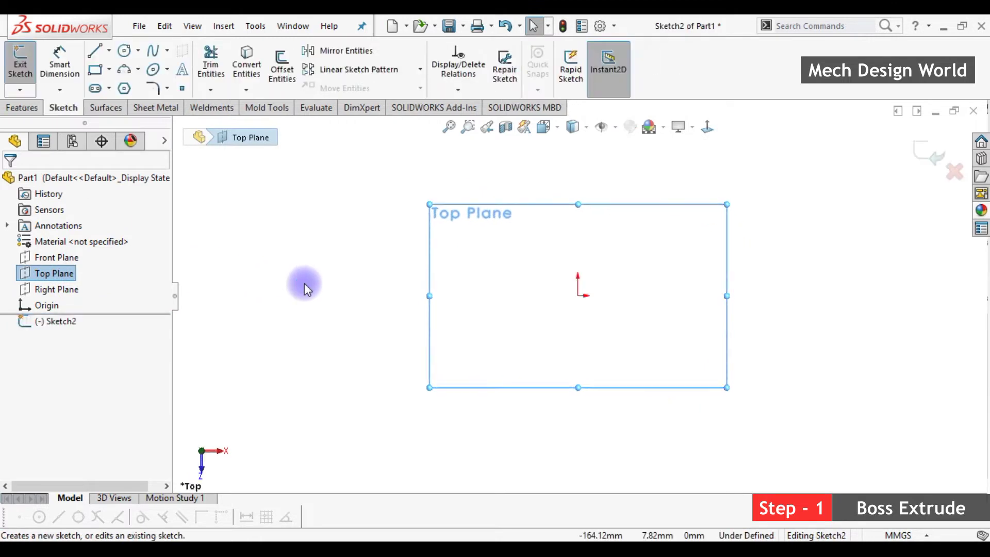
{"action": "left_click", "coordinate": [123, 51]}
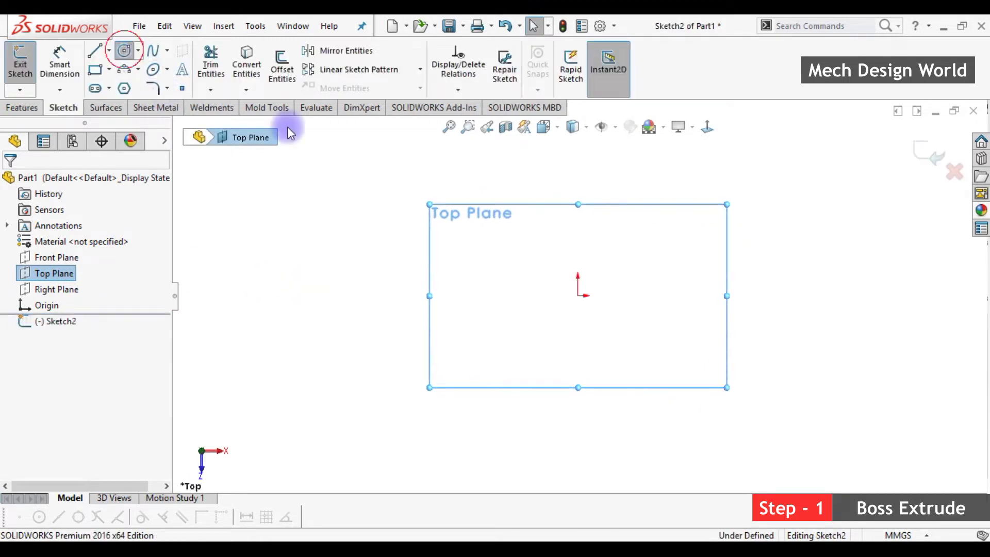
{"action": "left_click", "coordinate": [578, 296]}
{"action": "left_click", "coordinate": [674, 364]}
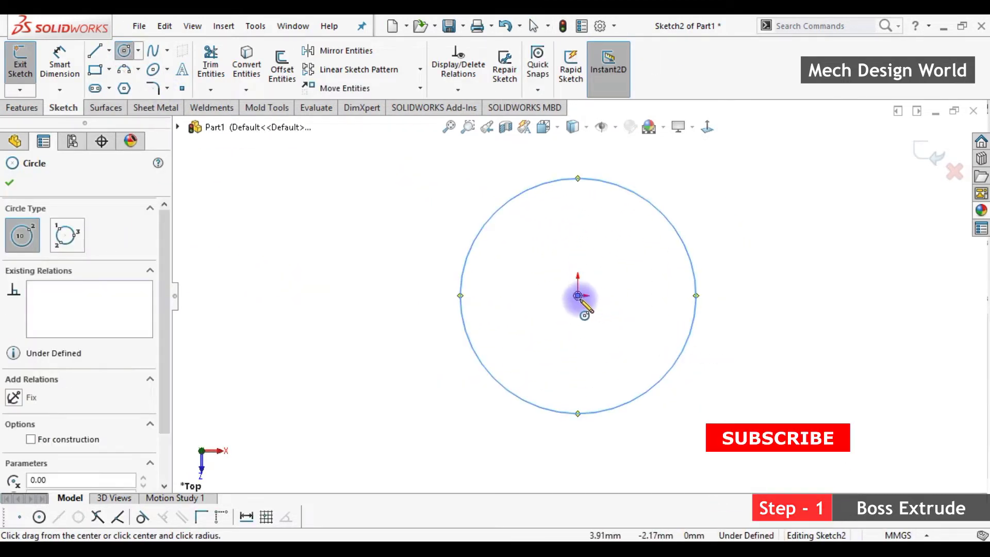
{"action": "left_click", "coordinate": [578, 296]}
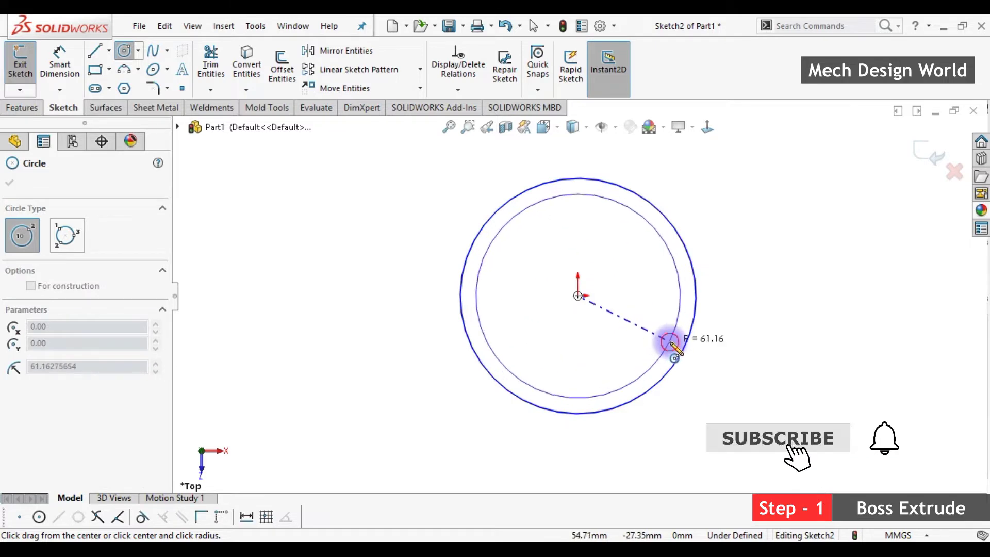
{"action": "left_click", "coordinate": [670, 343]}
Step: Dimension the inner circle's diameter as 22 mm
{"action": "right_click_drag", "start_coordinate": [686, 428], "coordinate": [668, 351]}
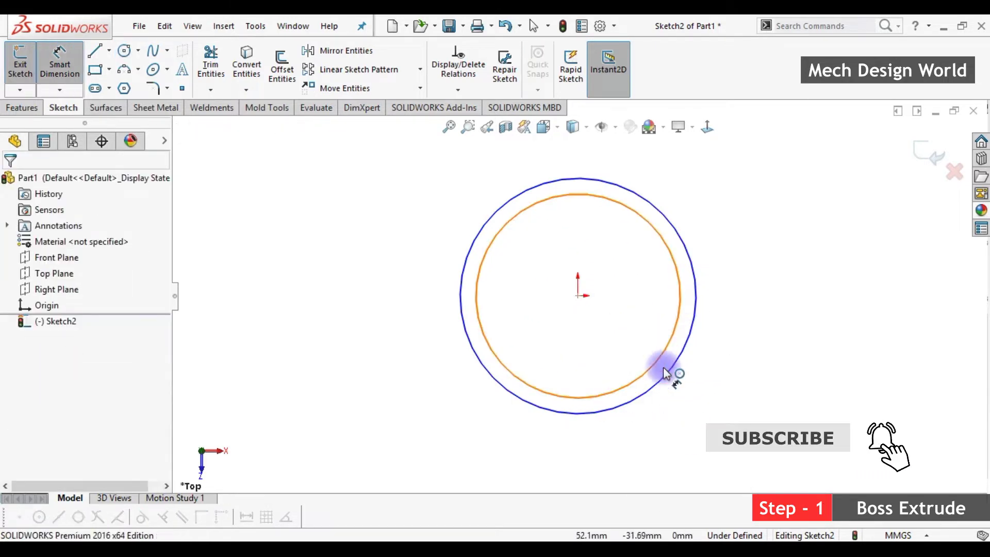
{"action": "left_click", "coordinate": [665, 357]}
{"action": "left_click", "coordinate": [711, 416]}
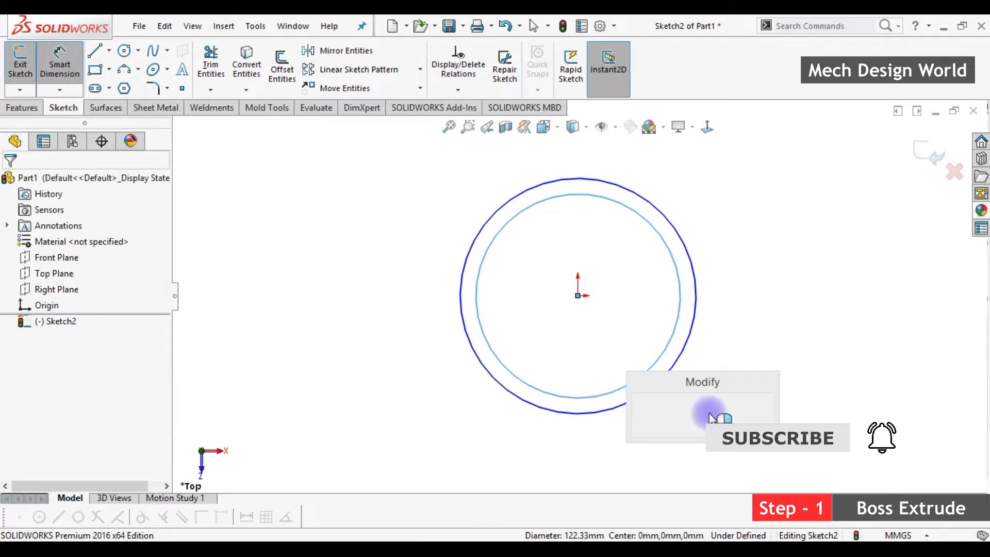
{"action": "type", "text": "22"}
{"action": "key", "text": "Return"}
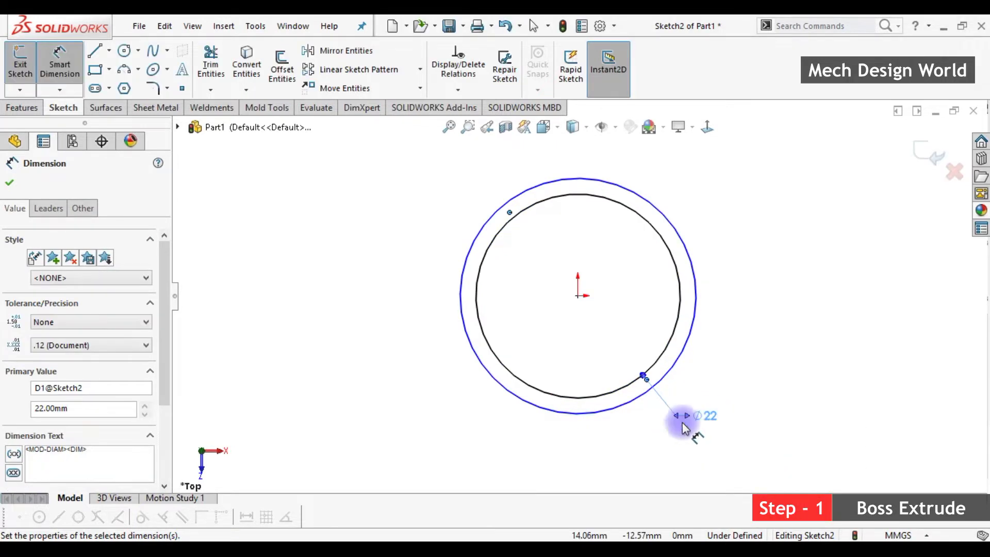
Step: Dimension the outer circle's diameter as 30 mm and exit the sketch
{"action": "left_click", "coordinate": [523, 405]}
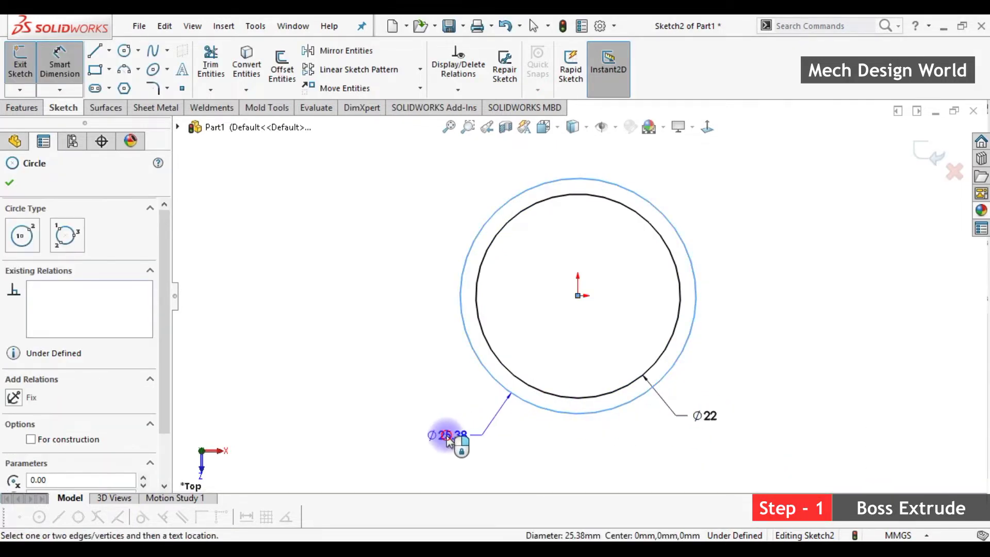
{"action": "left_click", "coordinate": [447, 439]}
{"action": "type", "text": "30"}
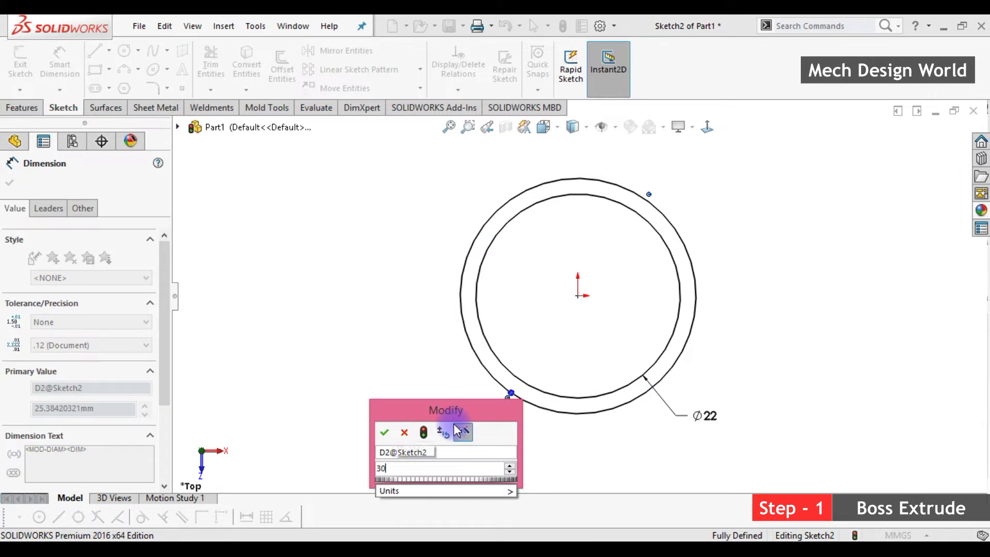
{"action": "key", "text": "Return"}
{"action": "left_click", "coordinate": [799, 350]}
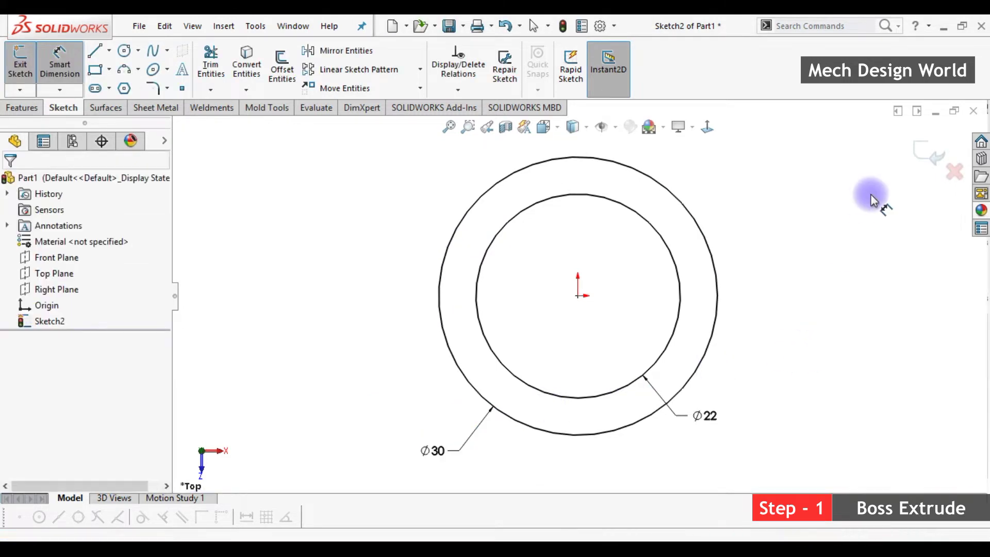
{"action": "left_click", "coordinate": [926, 152]}
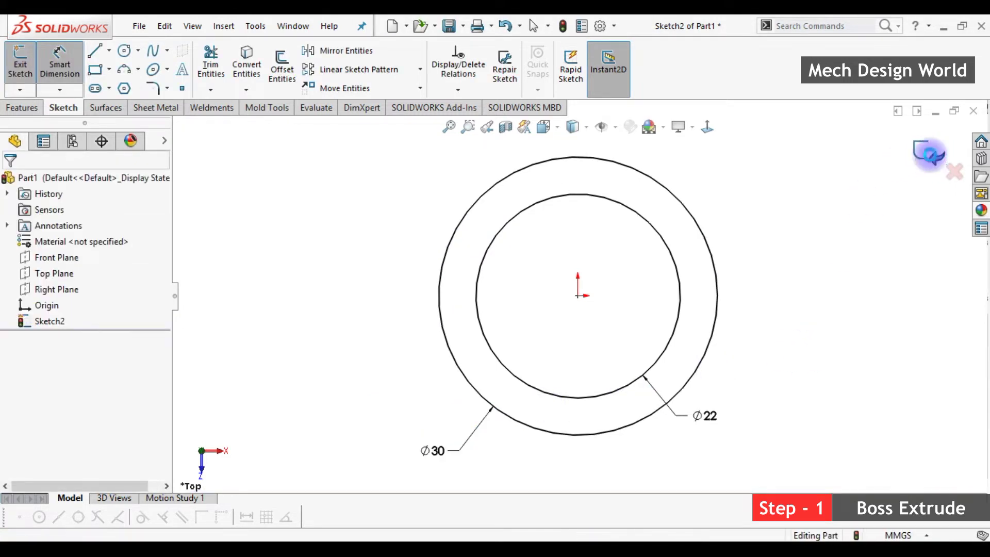
Step: Set up a boss extrude of the circle sketch with a Mid Plane end condition and a depth of 52 mm
{"action": "left_click", "coordinate": [872, 291]}
{"action": "key", "text": "ctrl+7"}
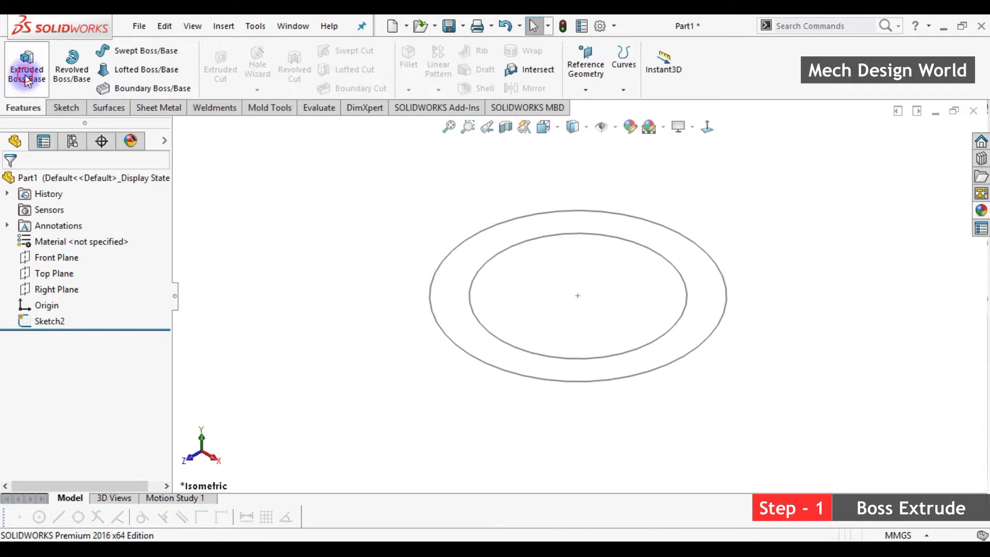
{"action": "left_click", "coordinate": [26, 78]}
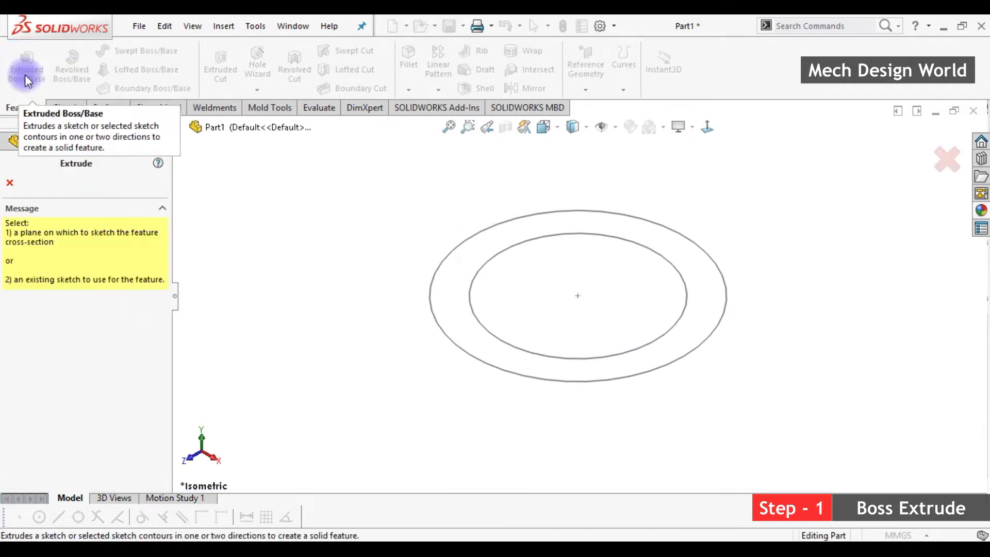
{"action": "left_click", "coordinate": [469, 336]}
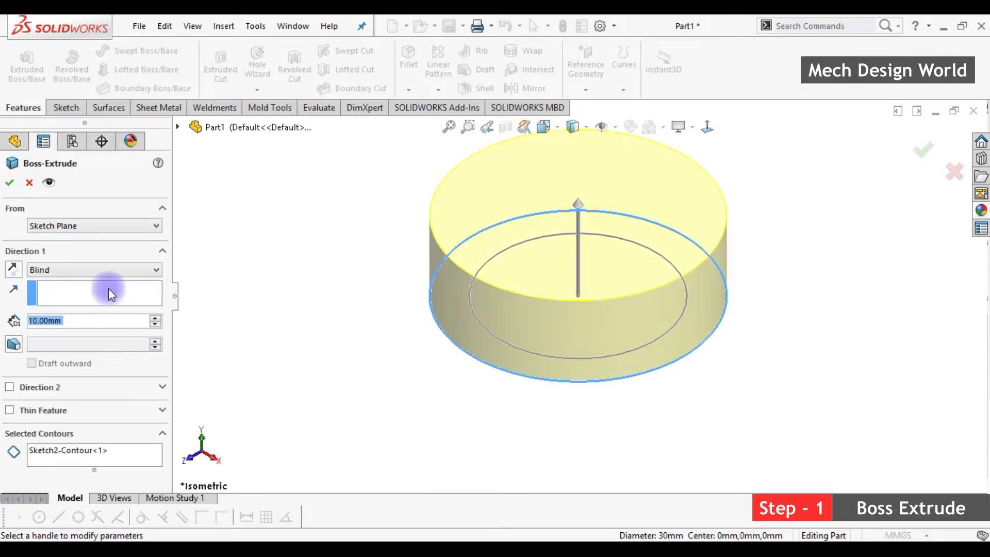
{"action": "left_click", "coordinate": [65, 270]}
{"action": "left_click", "coordinate": [60, 329]}
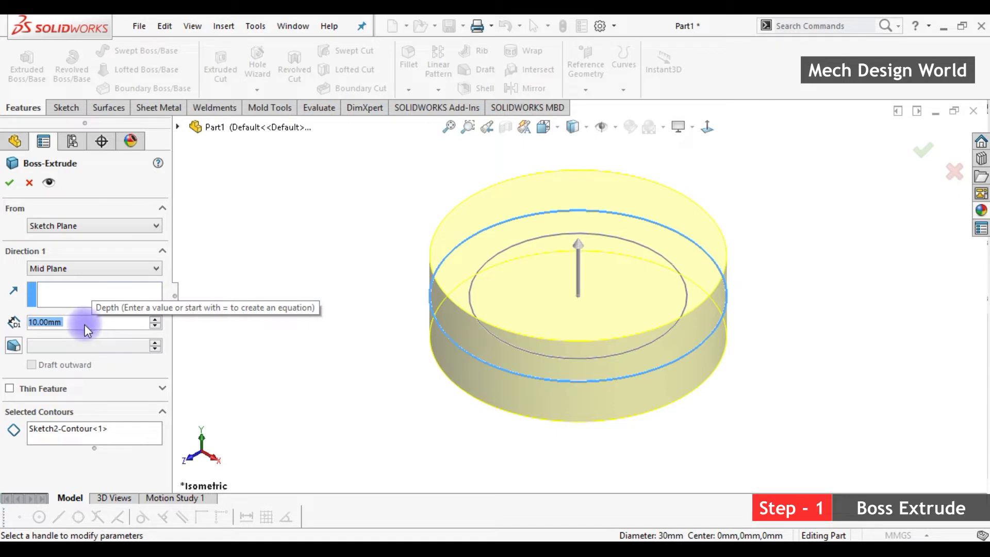
{"action": "type", "text": "52"}
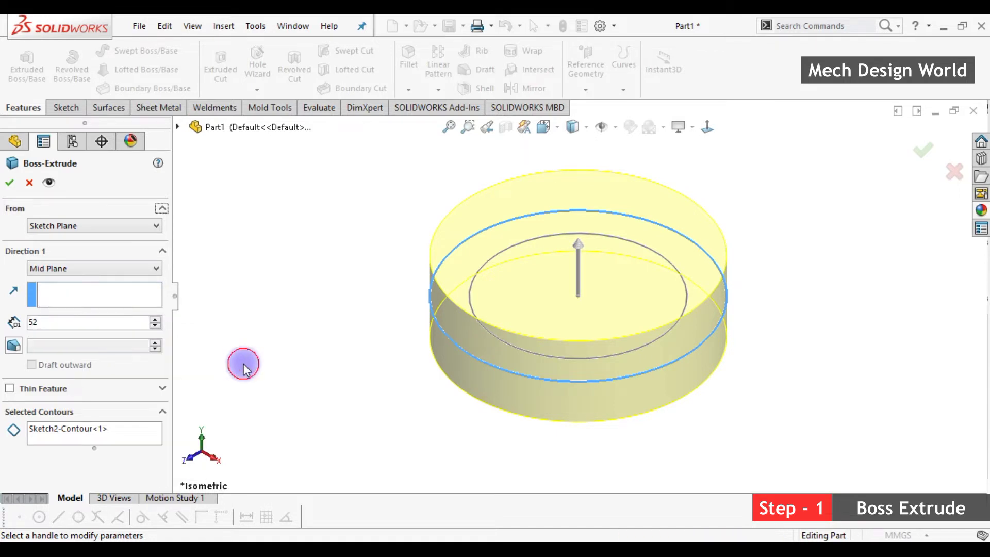
{"action": "left_click", "coordinate": [244, 363]}
Step: Clear the selected contour so the ring between both circles is extruded, and accept the boss extrude
{"action": "left_click", "coordinate": [131, 428]}
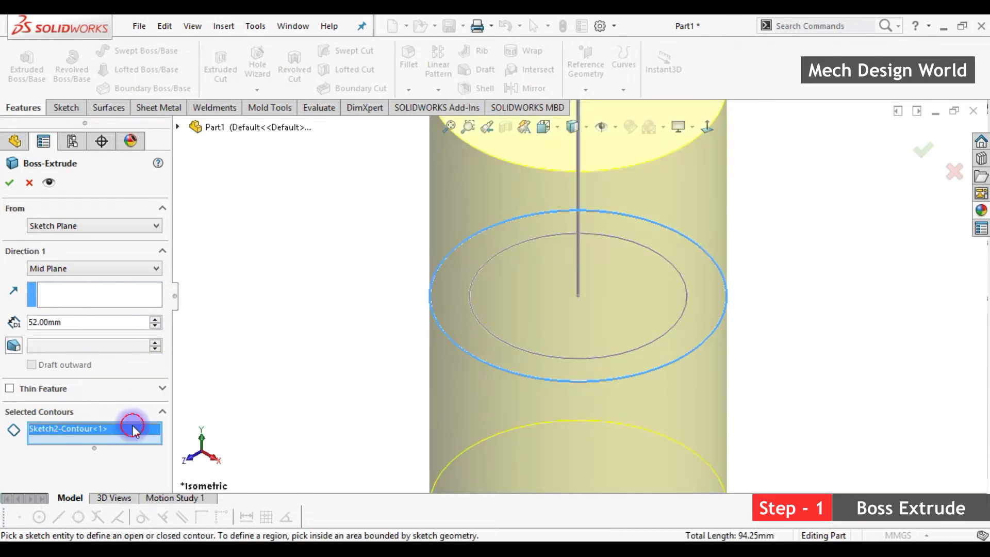
{"action": "right_click", "coordinate": [137, 428]}
{"action": "left_click", "coordinate": [187, 435]}
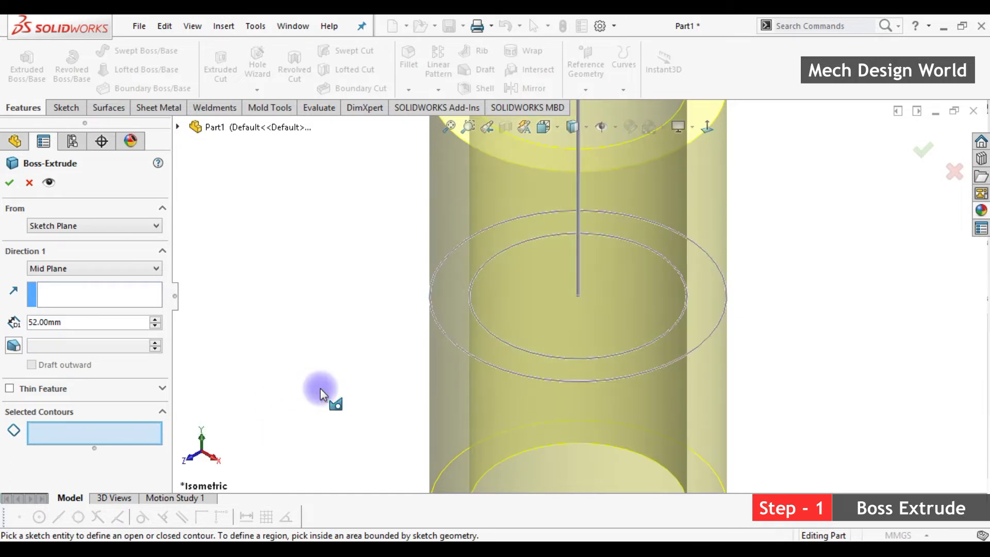
{"action": "key", "text": "f"}
{"action": "left_click", "coordinate": [11, 183]}
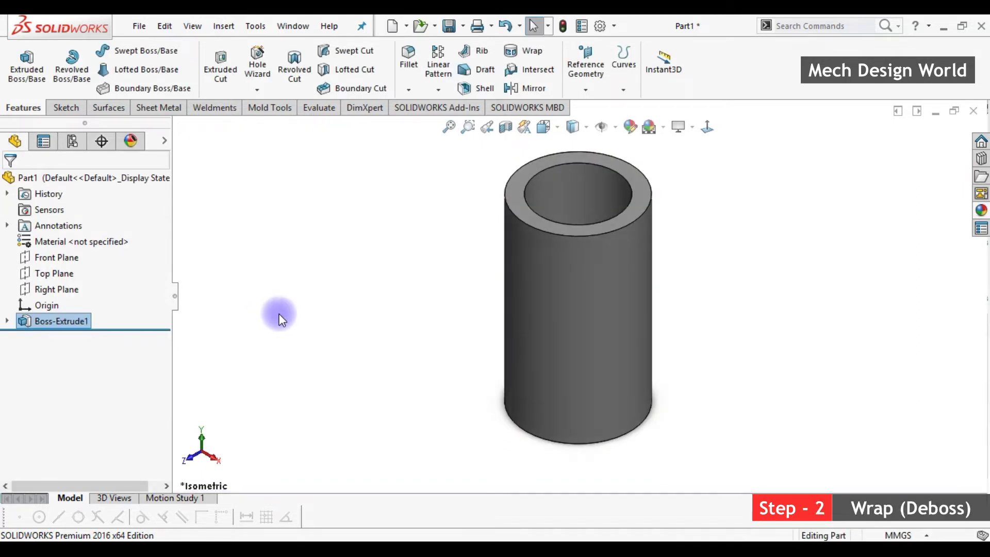
Step: Sketch a diagonal straight slot on the Right Plane across the tube, about 30.5 mm between centres and 12.7 mm wide
{"action": "left_click", "coordinate": [49, 289]}
{"action": "left_click", "coordinate": [59, 265]}
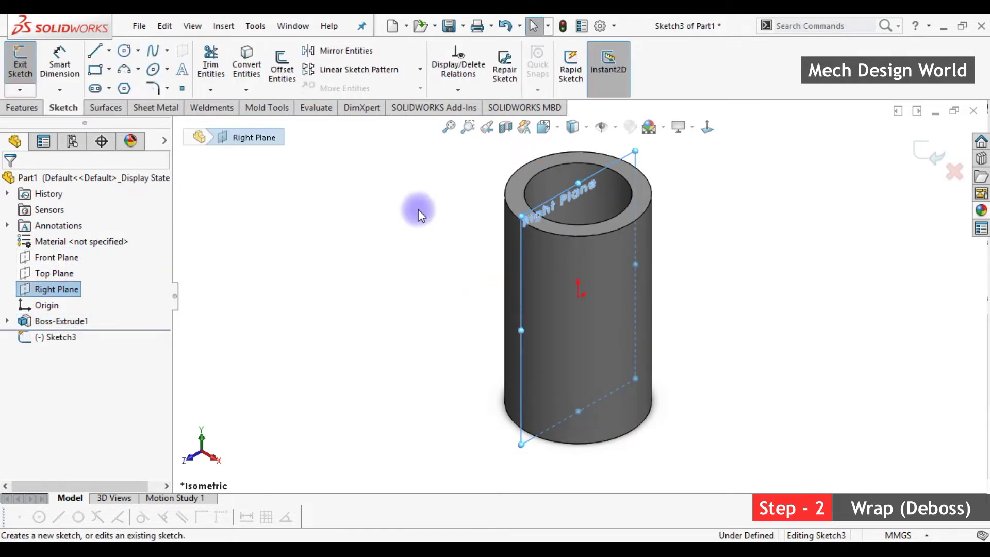
{"action": "left_click", "coordinate": [709, 127]}
{"action": "left_click", "coordinate": [766, 323]}
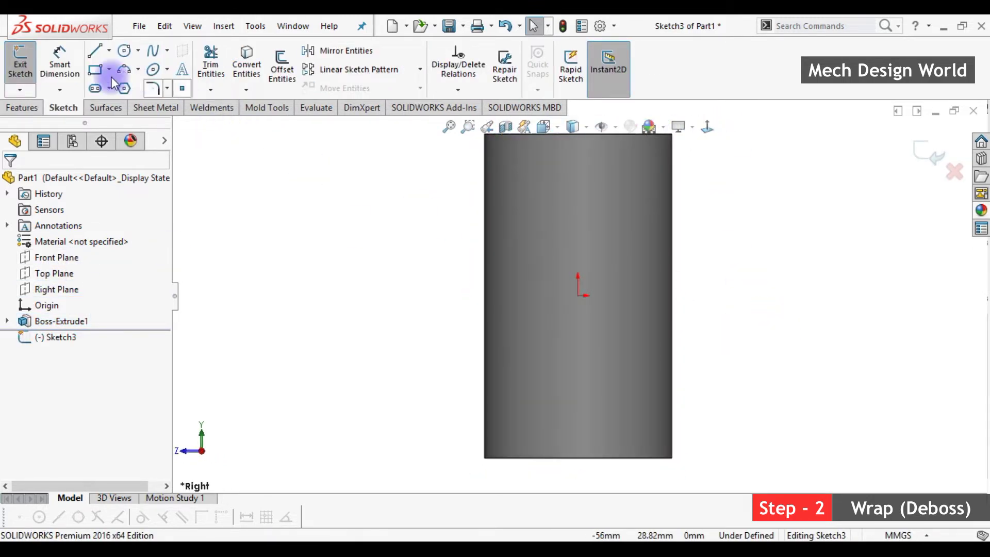
{"action": "left_click", "coordinate": [96, 88]}
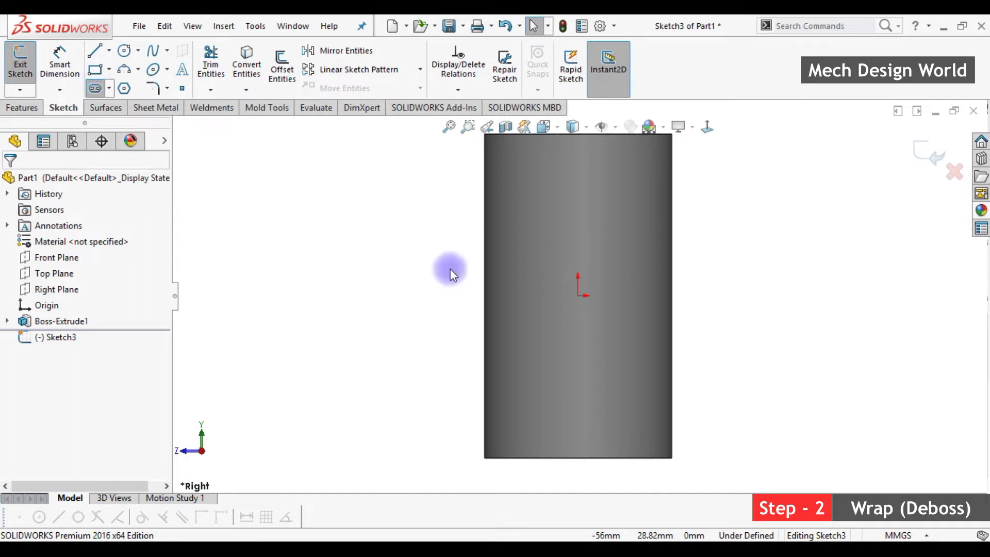
{"action": "left_click", "coordinate": [510, 252]}
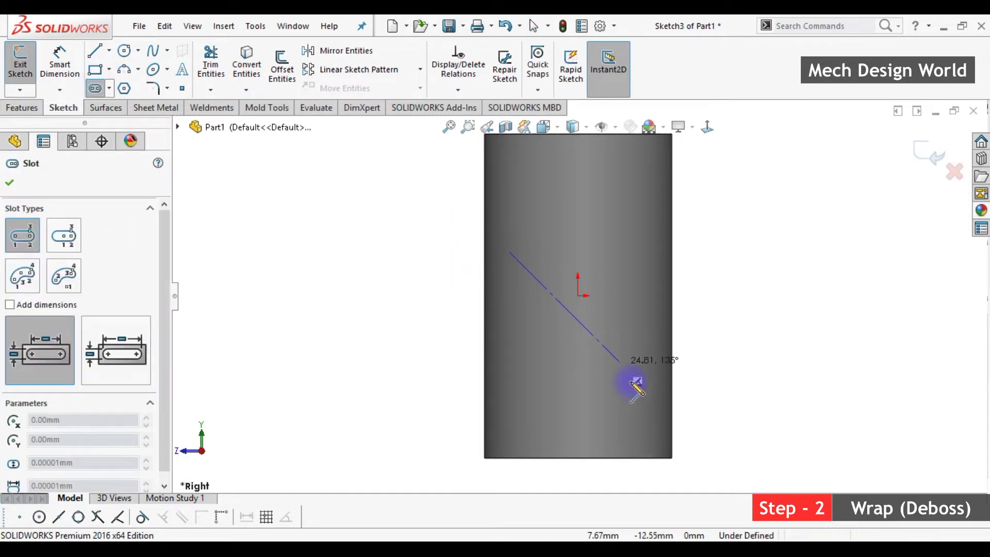
{"action": "left_click", "coordinate": [640, 390]}
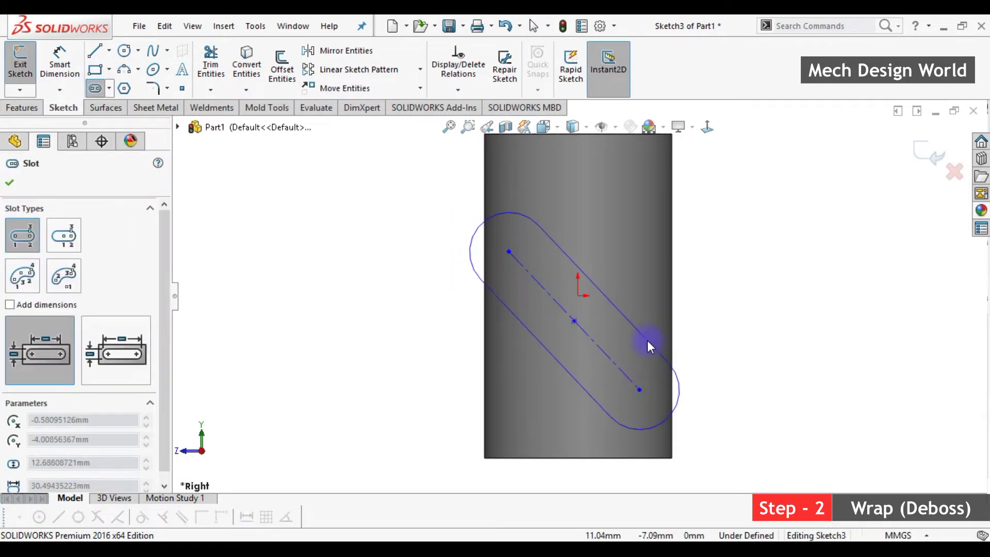
{"action": "left_click", "coordinate": [648, 340]}
{"action": "key", "text": "Escape"}
Step: Dimension the slot's width as 10 mm
{"action": "right_click_drag", "start_coordinate": [750, 457], "coordinate": [743, 392]}
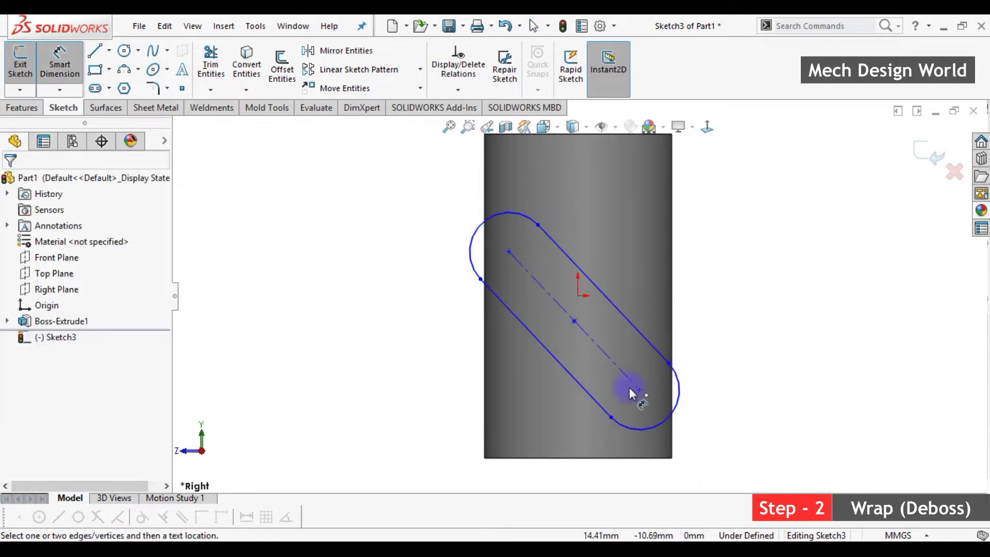
{"action": "left_click", "coordinate": [596, 404]}
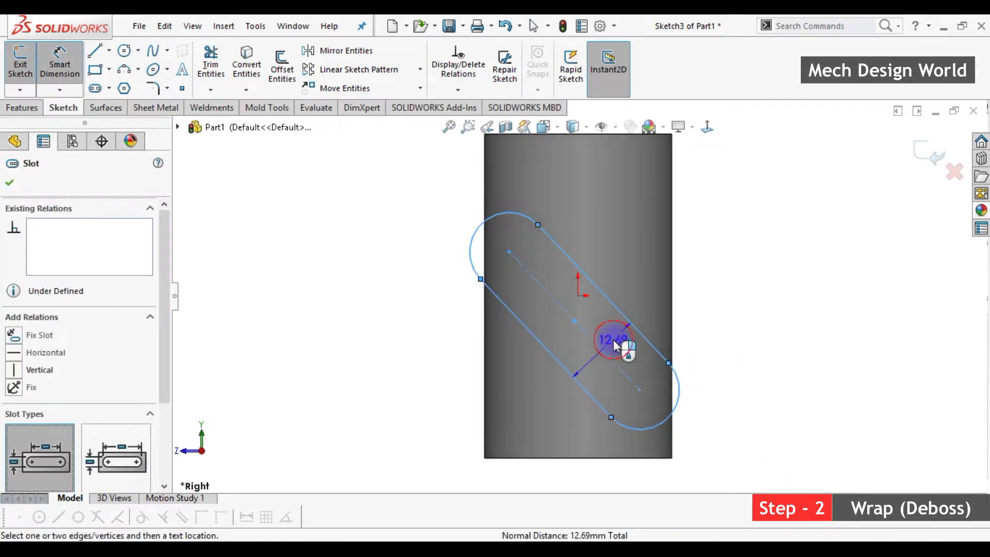
{"action": "left_click", "coordinate": [617, 343]}
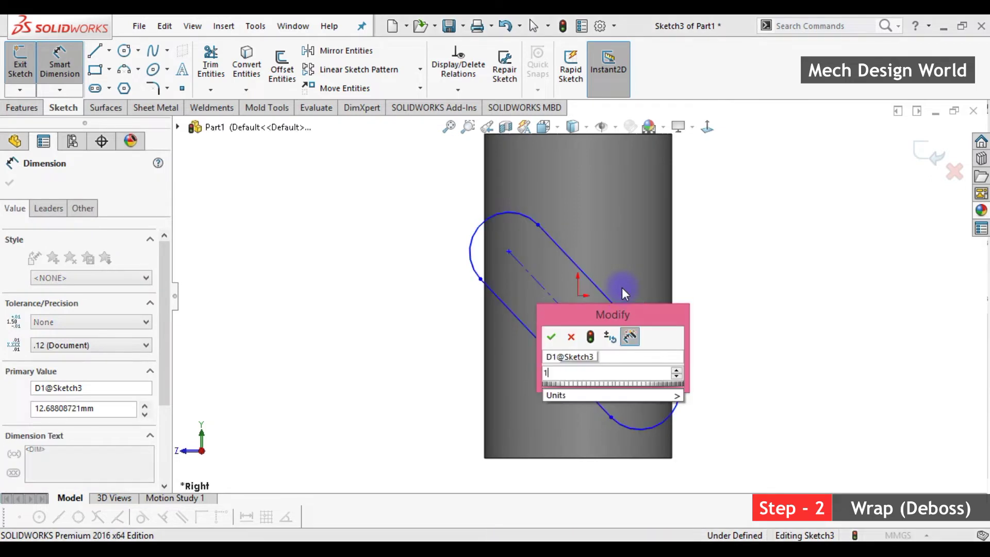
{"action": "type", "text": "10"}
{"action": "key", "text": "Return"}
{"action": "key", "text": "Escape"}
Step: Dimension the horizontal distance between the slot's two arc centres as 30 mm
{"action": "left_click", "coordinate": [641, 406]}
{"action": "left_click", "coordinate": [634, 396]}
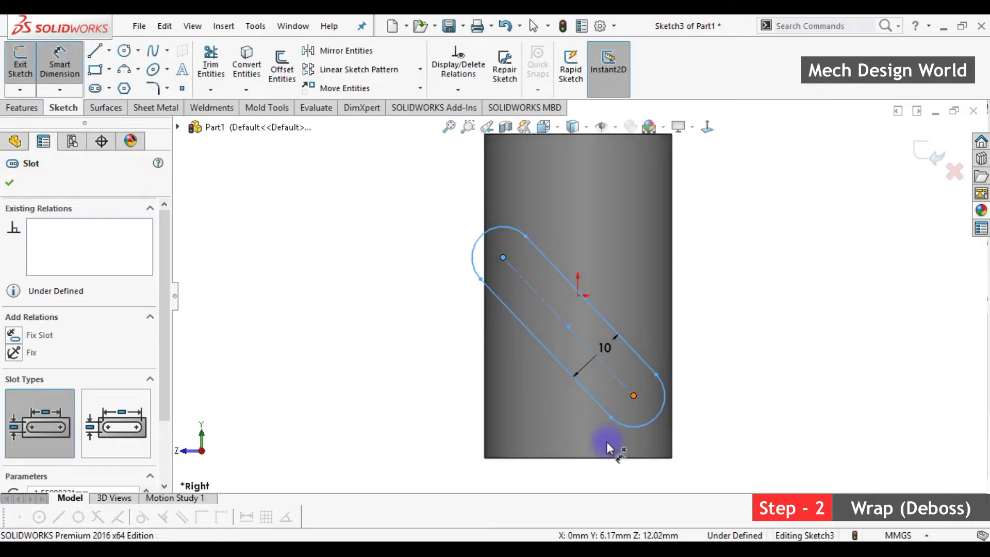
{"action": "left_click", "coordinate": [586, 475]}
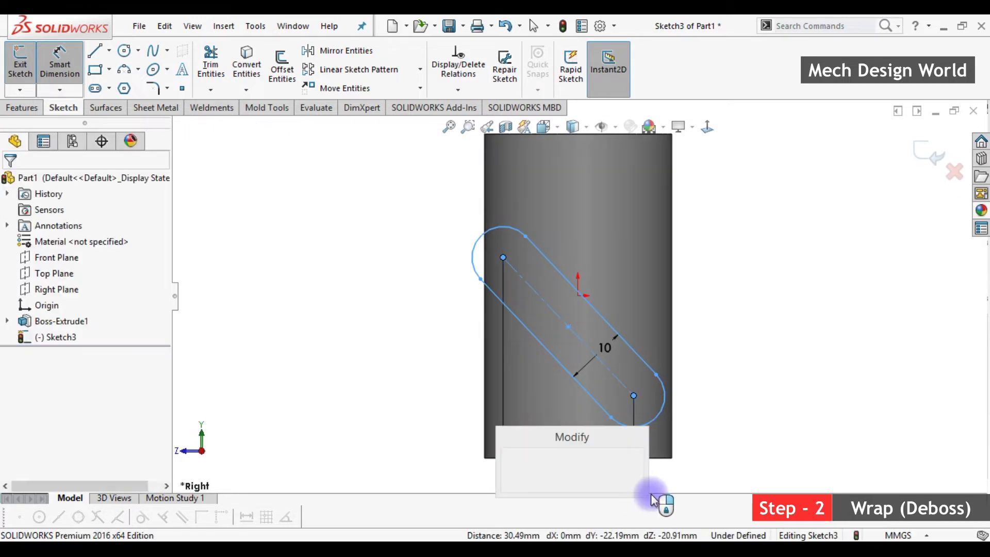
{"action": "type", "text": "1"}
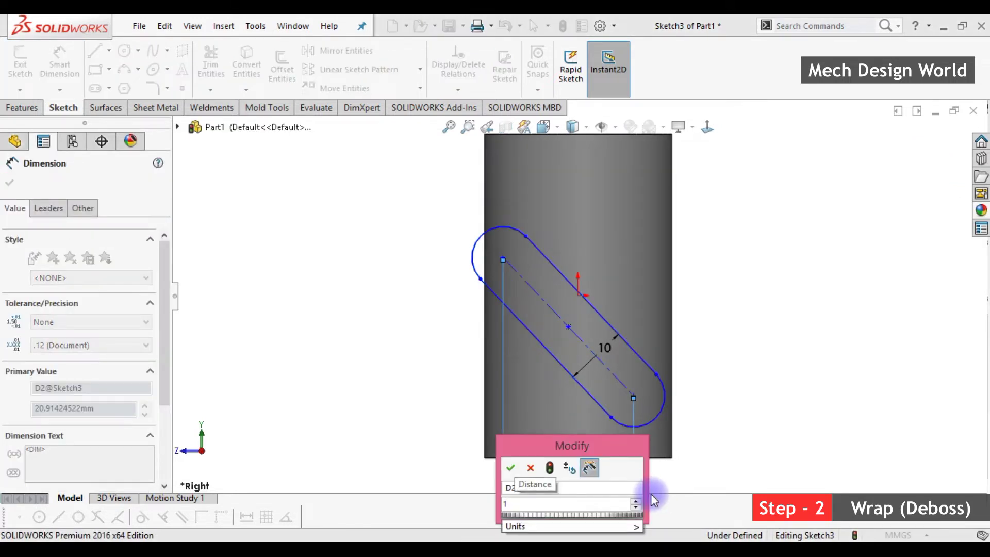
{"action": "key", "text": "BackSpace"}
{"action": "type", "text": "30"}
{"action": "key", "text": "Return"}
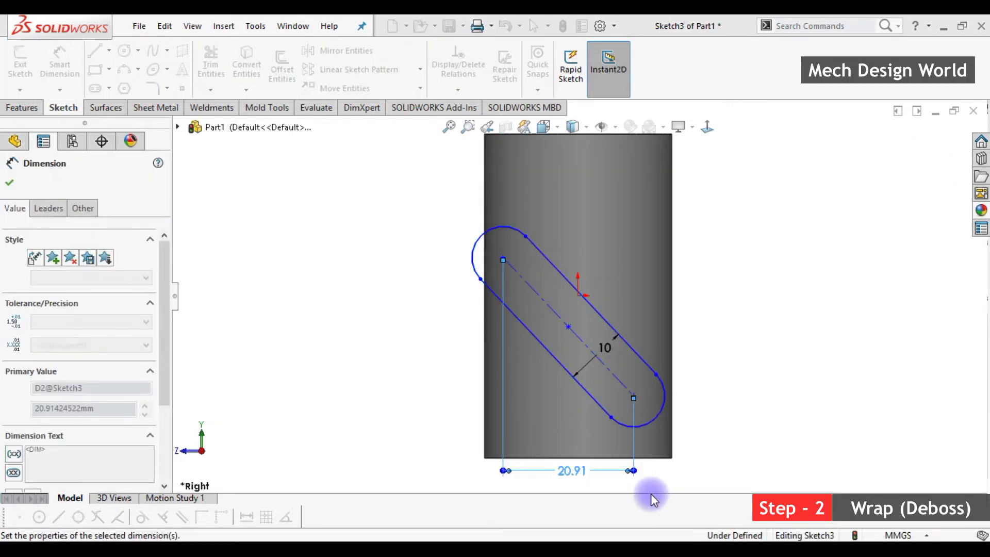
{"action": "left_click", "coordinate": [743, 397]}
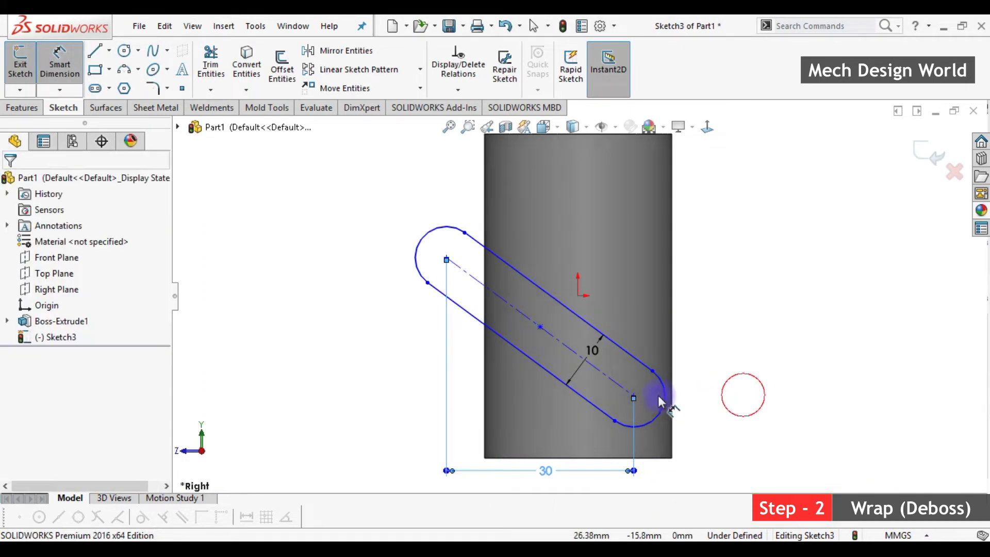
Step: Dimension the vertical distance between the slot's two arc centres as 32 mm
{"action": "left_click", "coordinate": [634, 395]}
{"action": "left_click", "coordinate": [446, 258]}
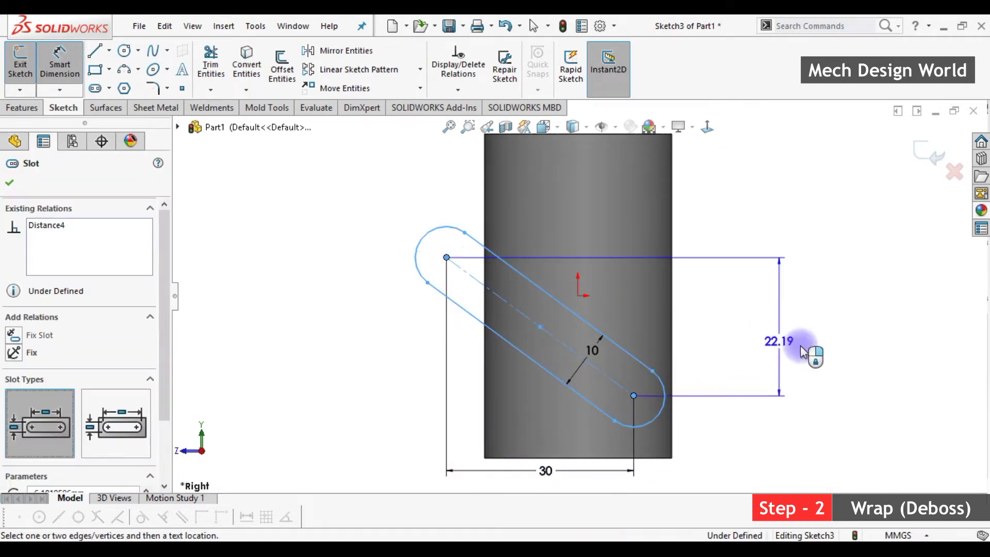
{"action": "left_click", "coordinate": [728, 346]}
{"action": "type", "text": "32"}
{"action": "key", "text": "Return"}
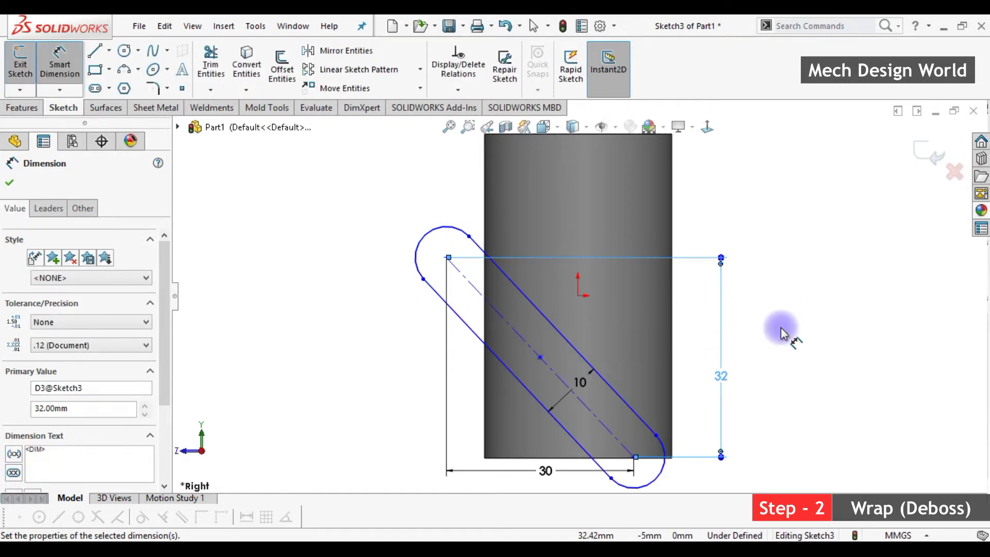
{"action": "left_click", "coordinate": [783, 334]}
Step: Move the slot by its midpoint up and slightly to the left so its lower end lies within the tube's outline
{"action": "key", "text": "Escape"}
{"action": "left_click_drag", "start_coordinate": [540, 357], "coordinate": [524, 281]}
{"action": "left_click", "coordinate": [859, 354]}
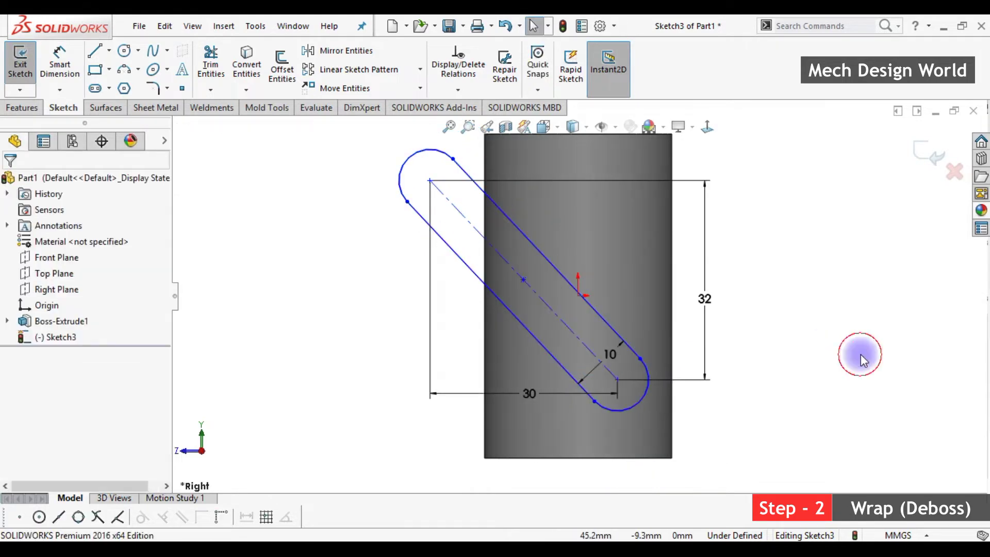
Step: Dimension the vertical distance from the slot's lower arc centre to the tube's bottom edge as 10 mm
{"action": "left_click", "coordinate": [63, 64]}
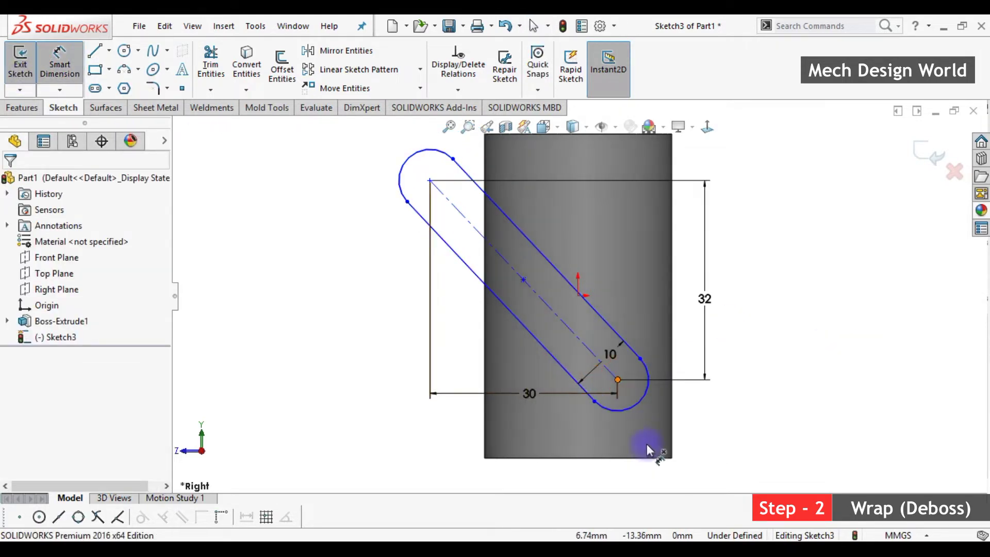
{"action": "left_click", "coordinate": [664, 465]}
{"action": "left_click", "coordinate": [713, 417]}
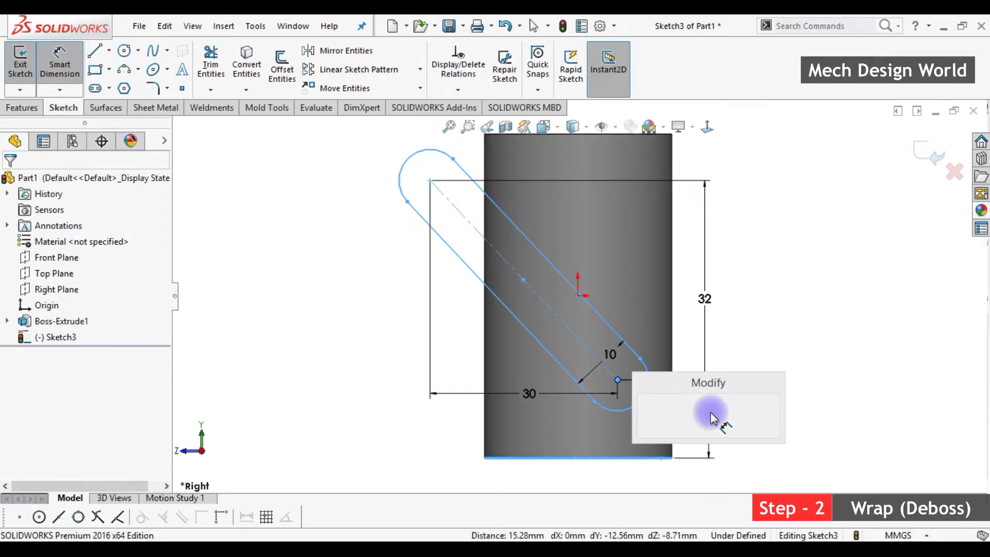
{"action": "type", "text": "10"}
{"action": "key", "text": "Return"}
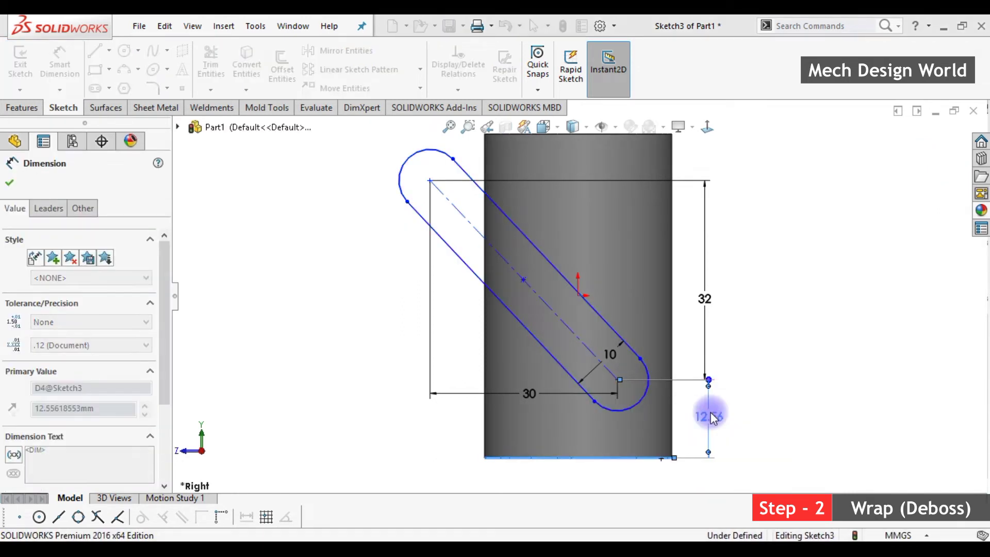
{"action": "left_click", "coordinate": [813, 352]}
{"action": "key", "text": "Escape"}
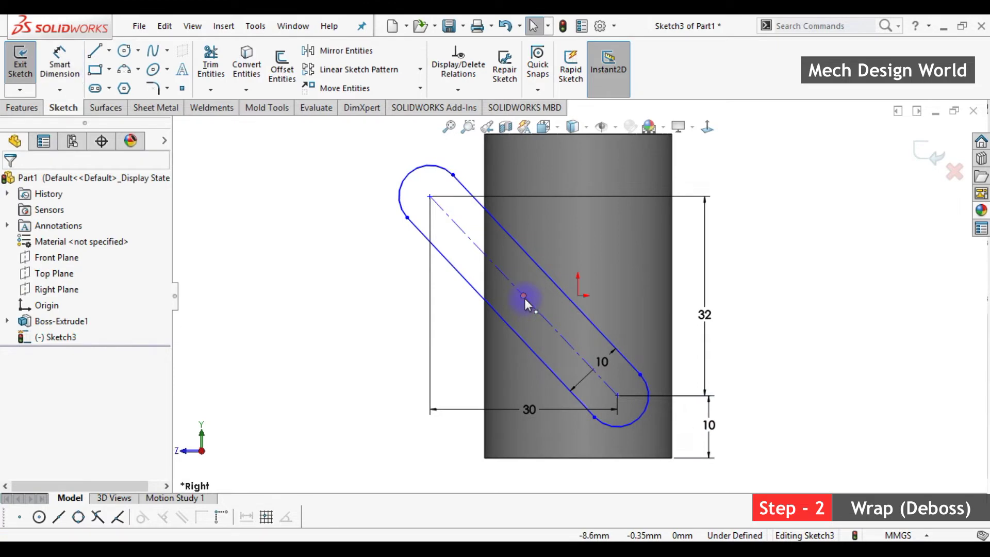
Step: Add a Vertical relation between the slot's midpoint and the origin, and exit the sketch
{"action": "left_click", "coordinate": [525, 297]}
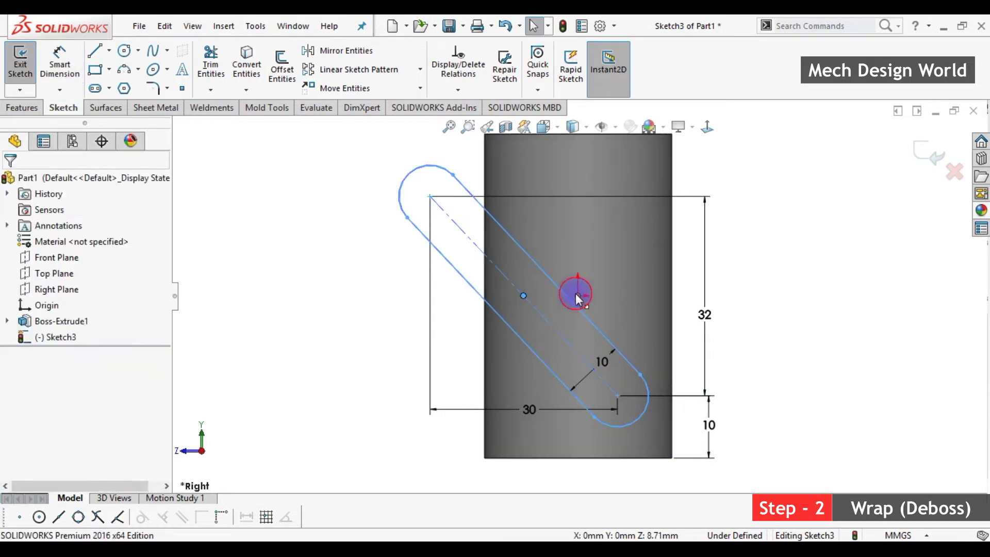
{"action": "left_click", "coordinate": [575, 293], "text": "ctrl"}
{"action": "left_click", "coordinate": [634, 240]}
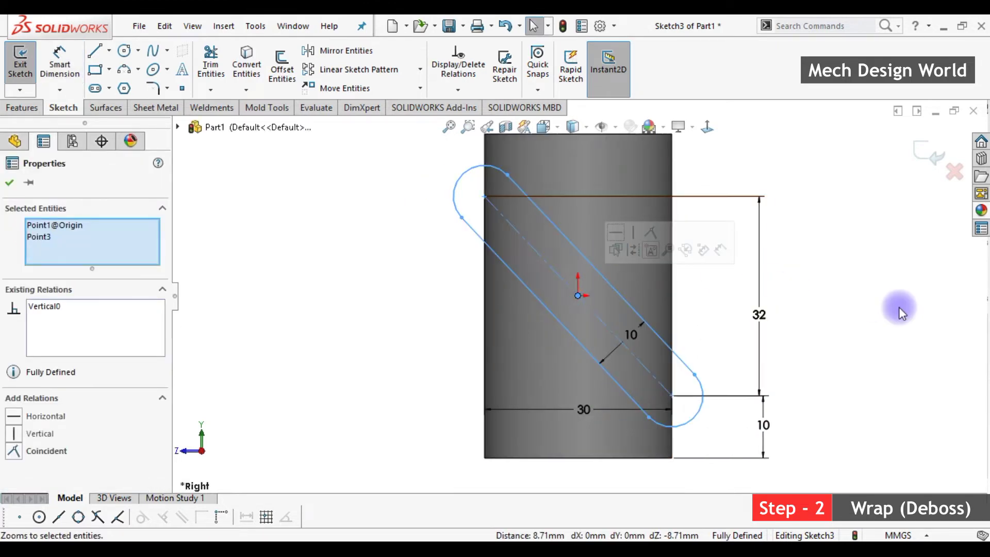
{"action": "left_click", "coordinate": [887, 305]}
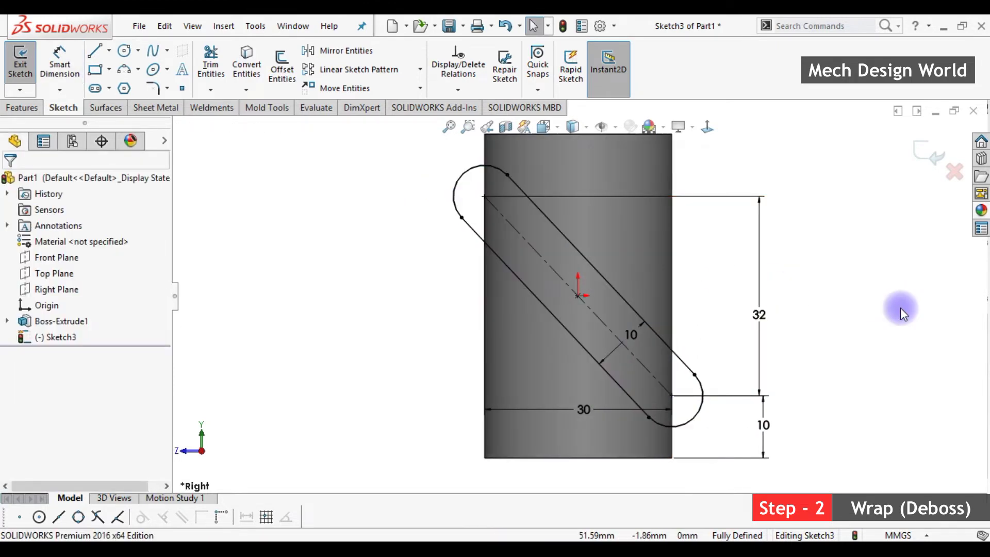
{"action": "left_click", "coordinate": [927, 156]}
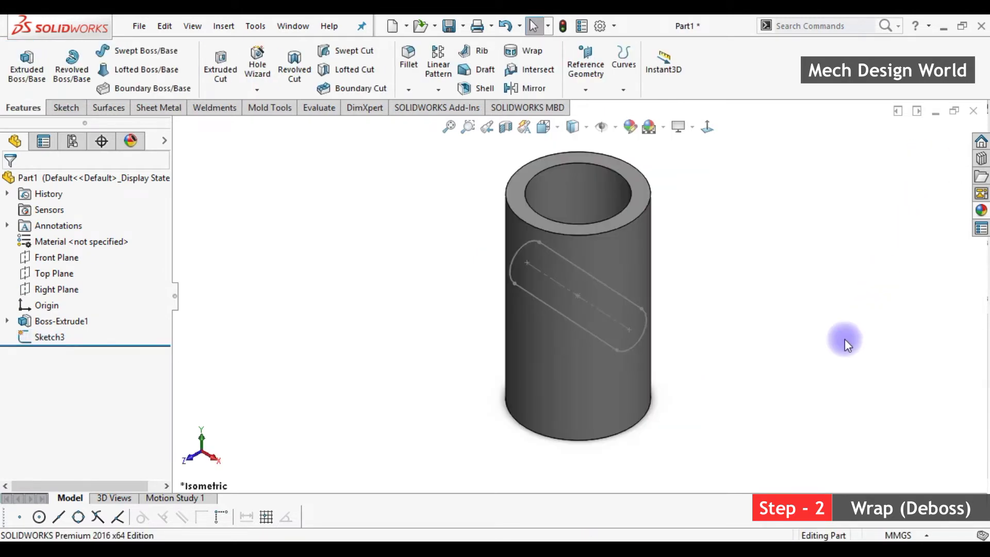
Step: Wrap the slot sketch onto the tube's outer cylindrical face as a Deboss with a 6 mm thickness
{"action": "left_click", "coordinate": [513, 53]}
{"action": "left_click", "coordinate": [517, 260]}
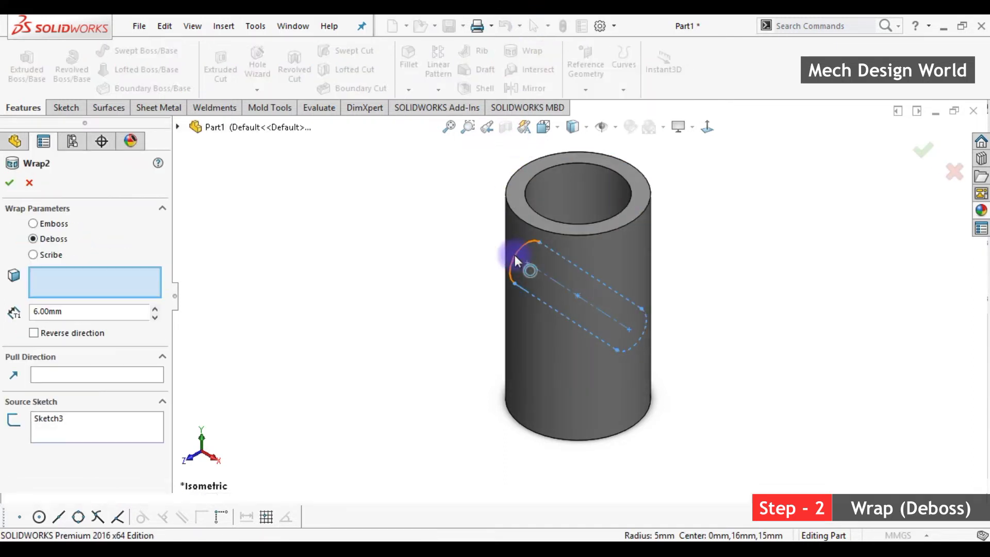
{"action": "left_click", "coordinate": [572, 379]}
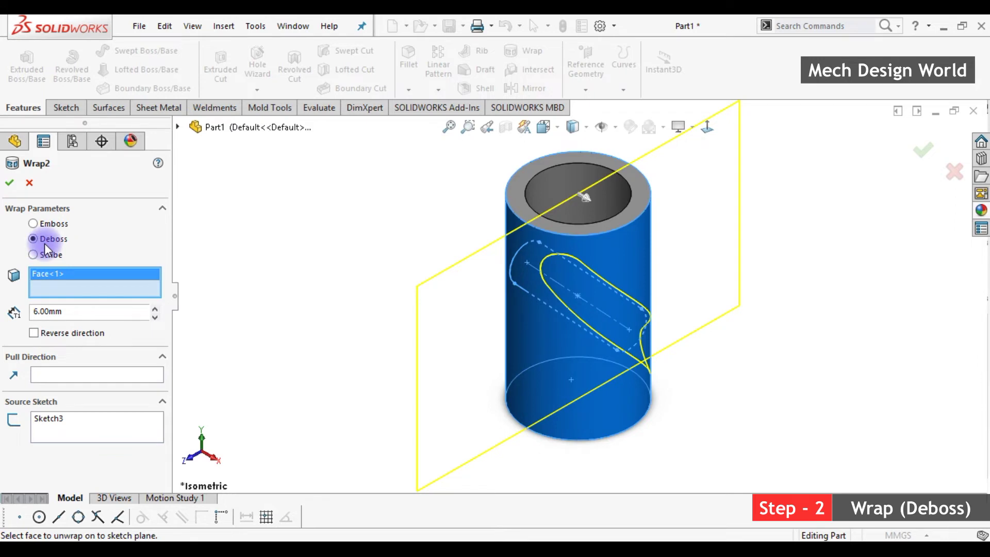
{"action": "left_click", "coordinate": [62, 311]}
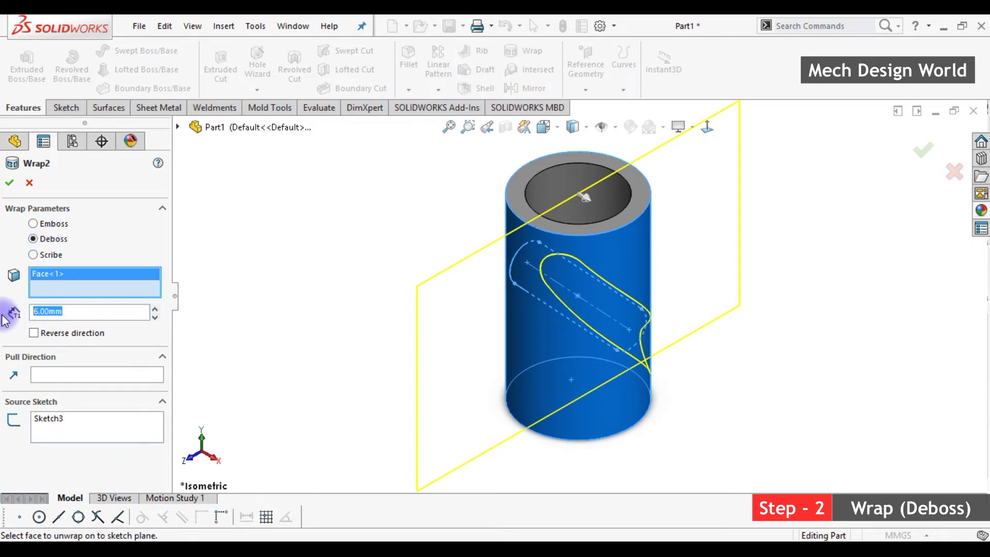
{"action": "left_click", "coordinate": [10, 185]}
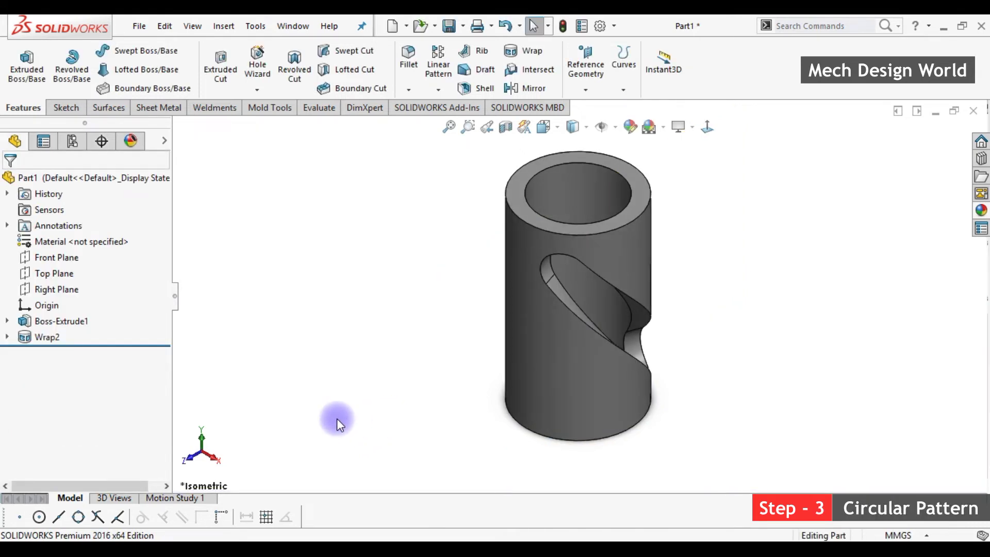
Step: Circular-pattern the debossed slot around the tube's outer cylindrical face with 5 equally spaced instances over 360 degrees
{"action": "left_click", "coordinate": [46, 338]}
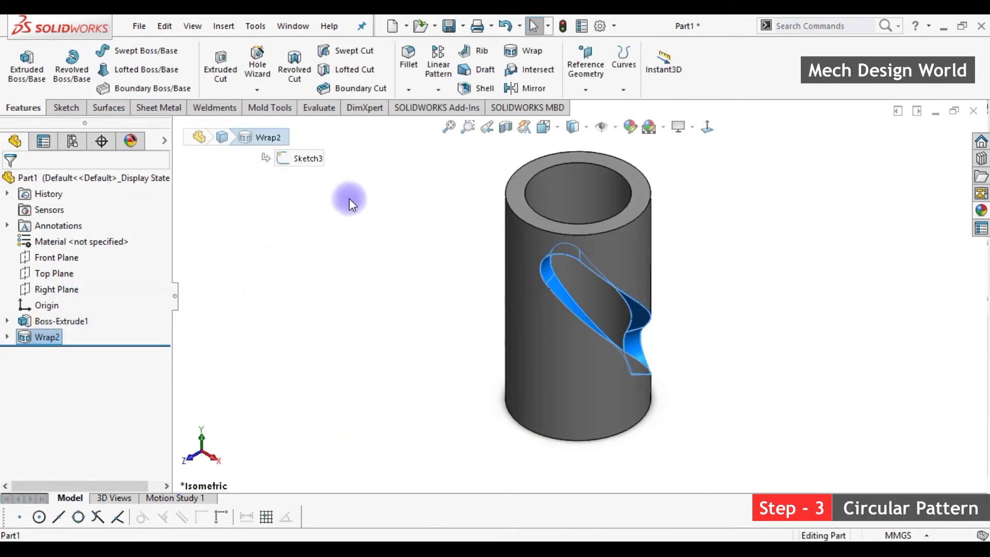
{"action": "left_click", "coordinate": [438, 89]}
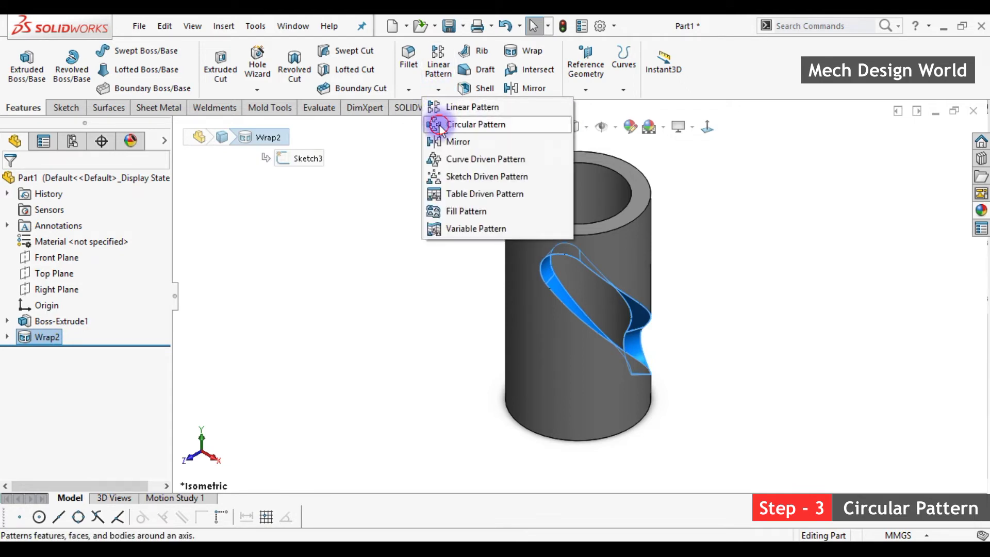
{"action": "left_click", "coordinate": [438, 125]}
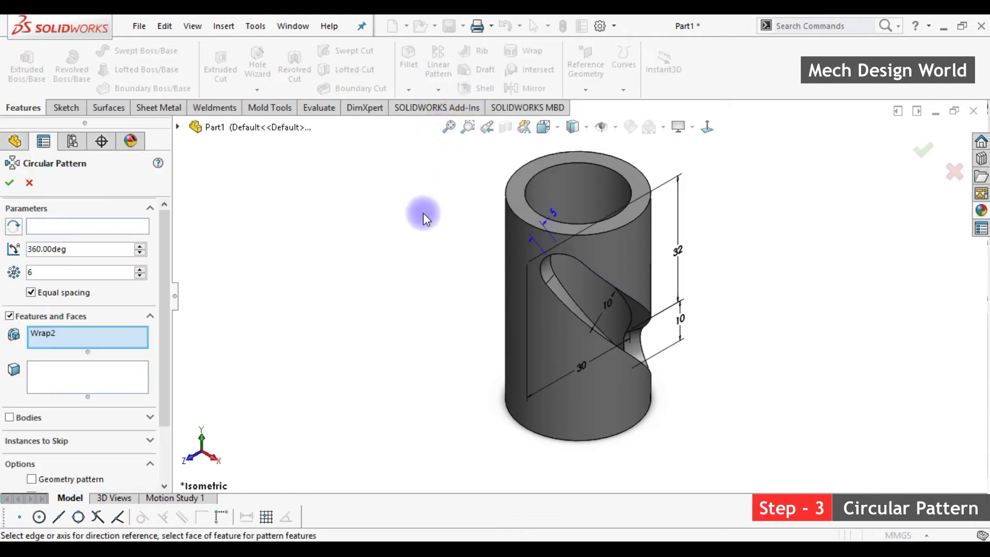
{"action": "left_click", "coordinate": [140, 230]}
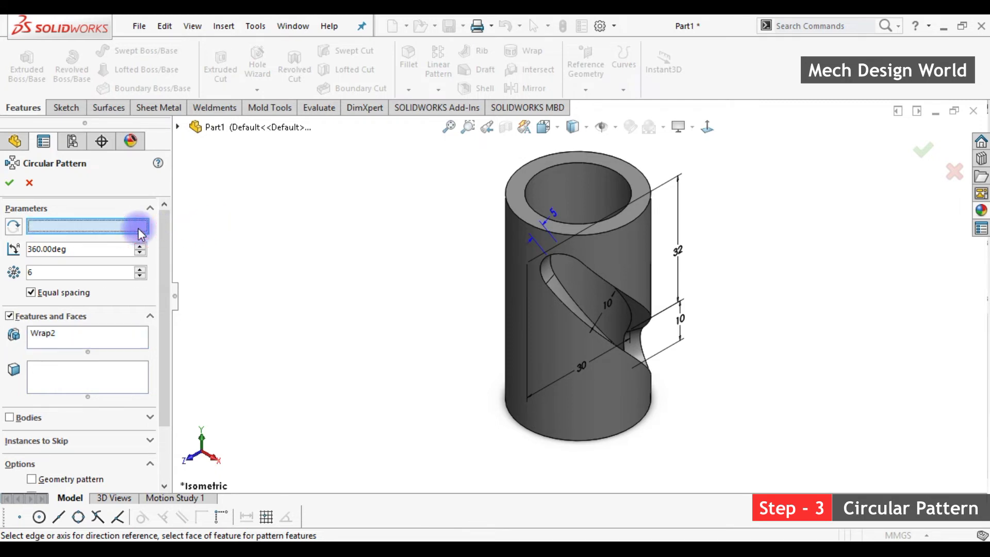
{"action": "left_click", "coordinate": [586, 391]}
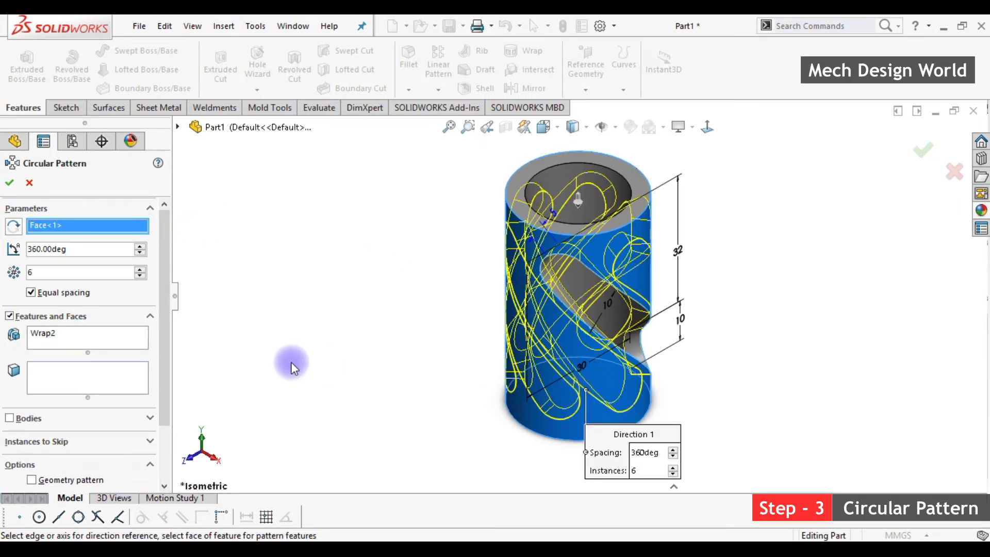
{"action": "left_click_drag", "start_coordinate": [45, 276], "coordinate": [19, 274]}
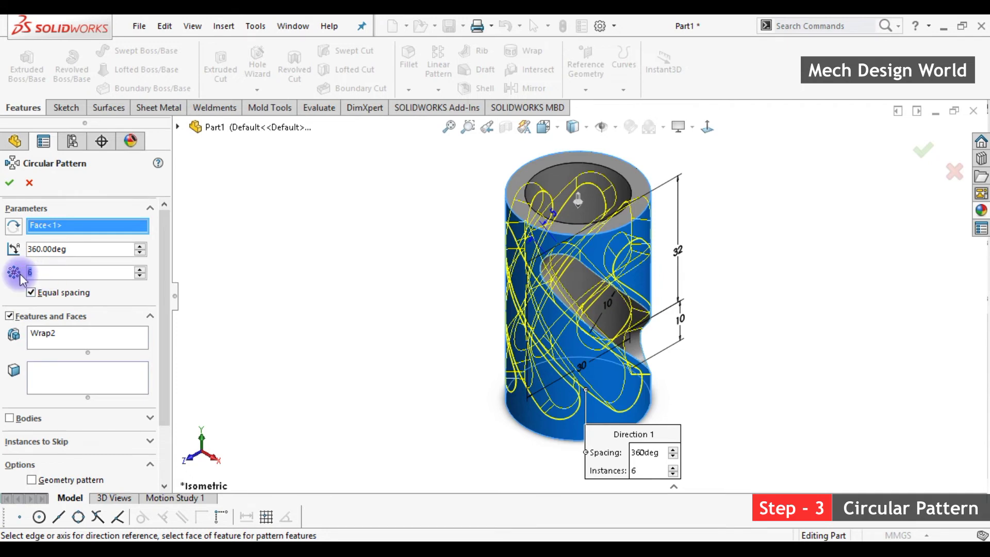
{"action": "type", "text": "5"}
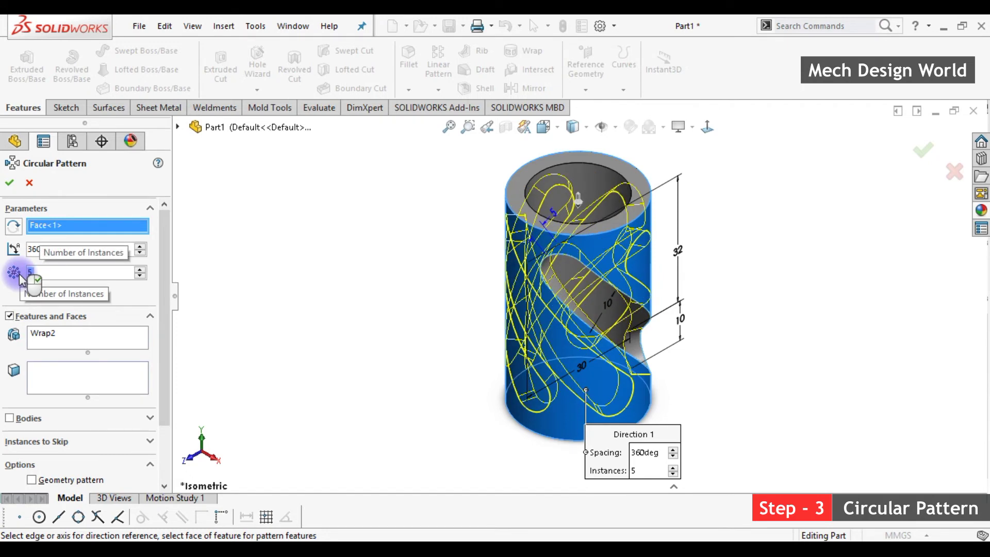
{"action": "left_click", "coordinate": [10, 183]}
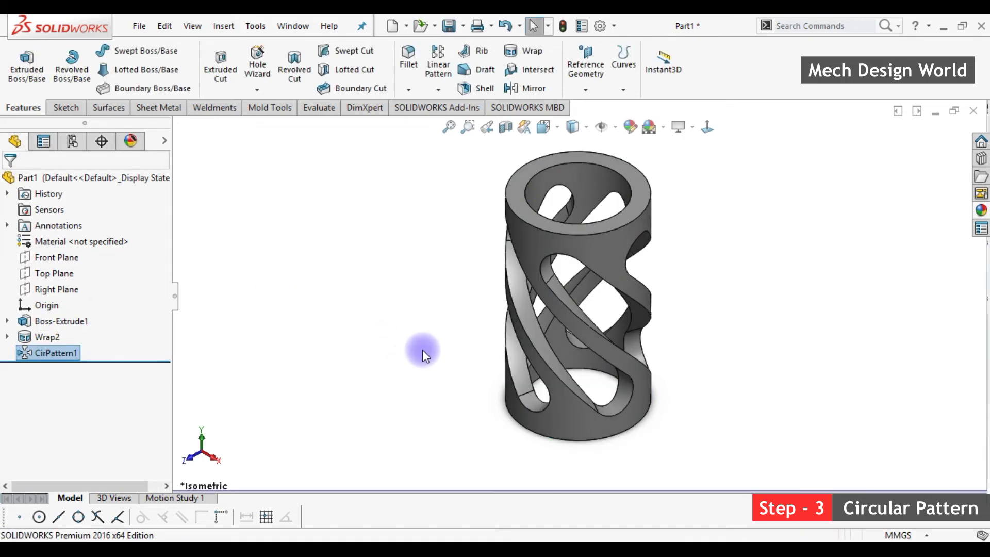
{"action": "left_click", "coordinate": [422, 350]}
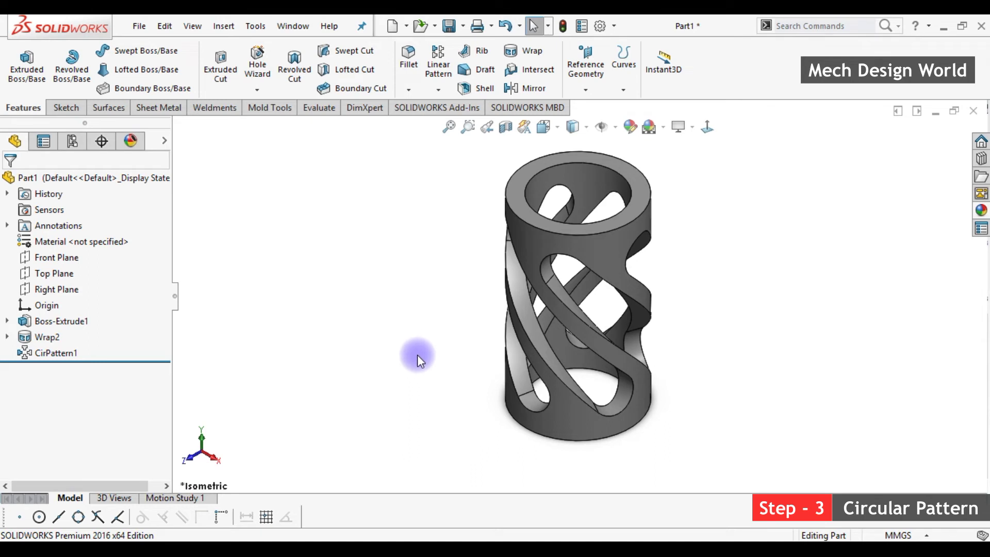
Step: Add a constant-size fillet of 0.2 mm radius to the tube's outer cylindrical face and its bottom and top inner edges
{"action": "left_click", "coordinate": [408, 90]}
{"action": "left_click", "coordinate": [415, 103]}
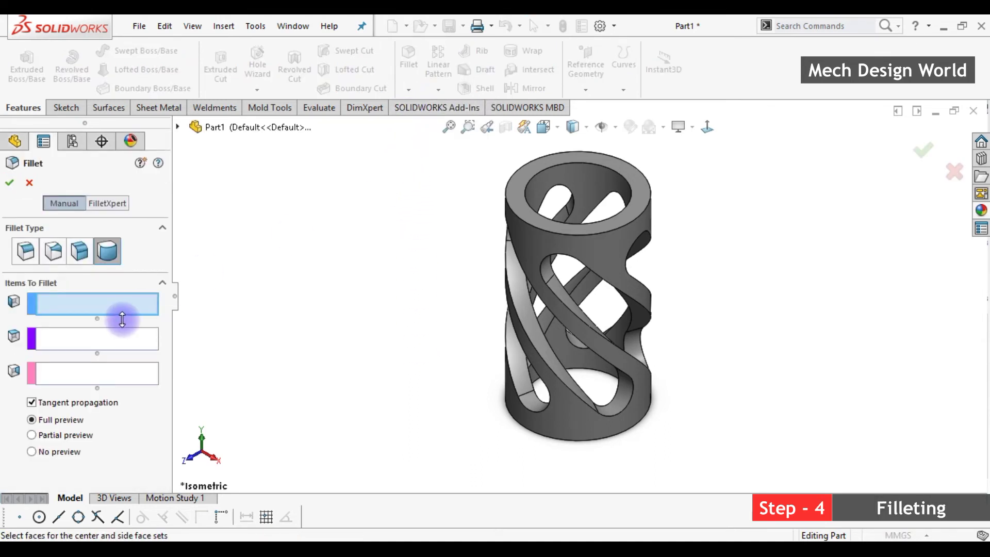
{"action": "left_click", "coordinate": [25, 252]}
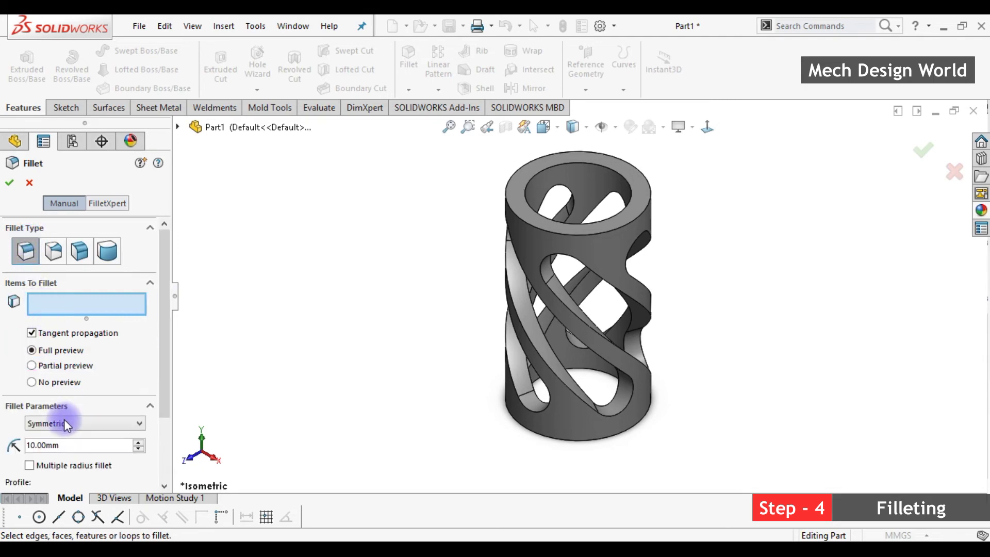
{"action": "double_click", "coordinate": [73, 445]}
{"action": "type", "text": "0.2"}
{"action": "key", "text": "Return"}
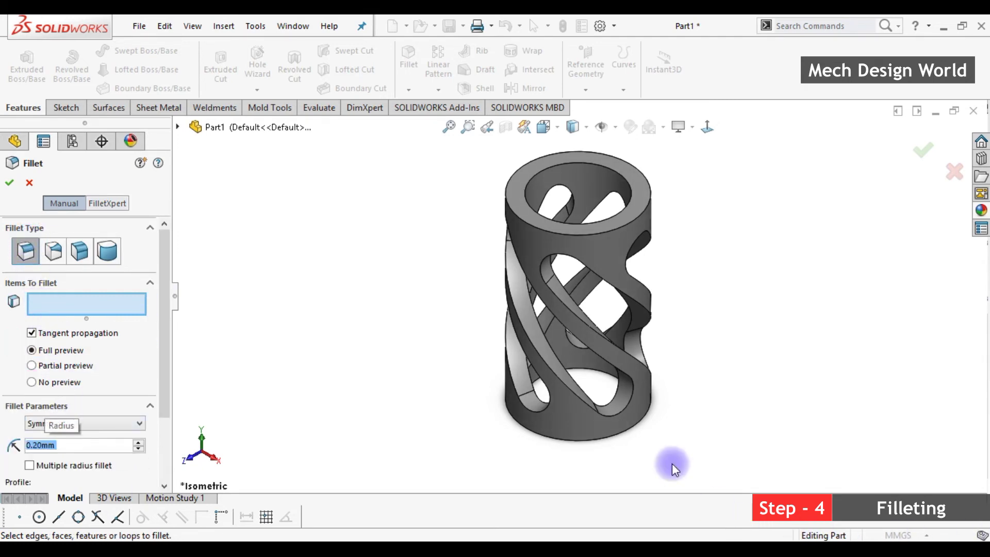
{"action": "left_click", "coordinate": [574, 427]}
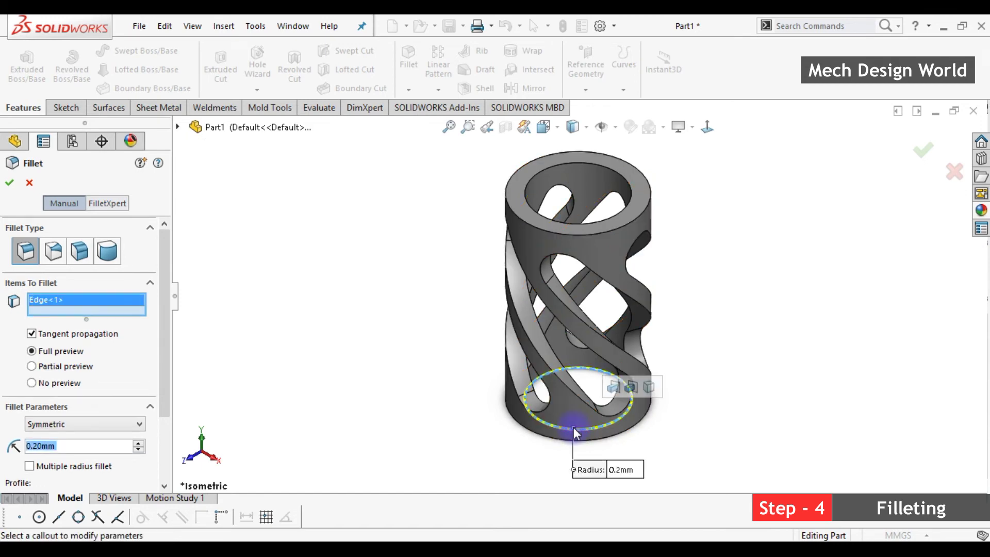
{"action": "scroll", "coordinate": [574, 427], "scroll_direction": "down", "scroll_amount": 3}
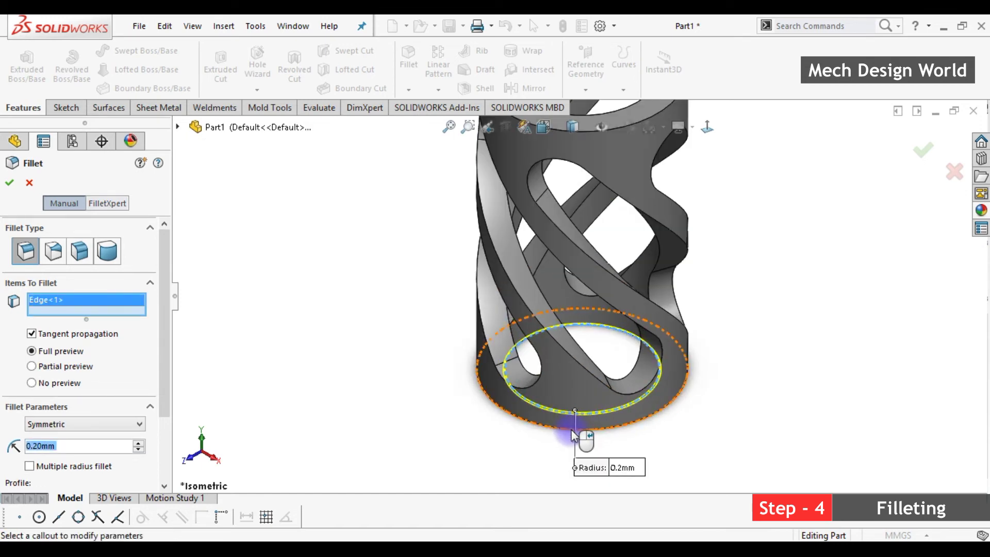
{"action": "left_click", "coordinate": [561, 398]}
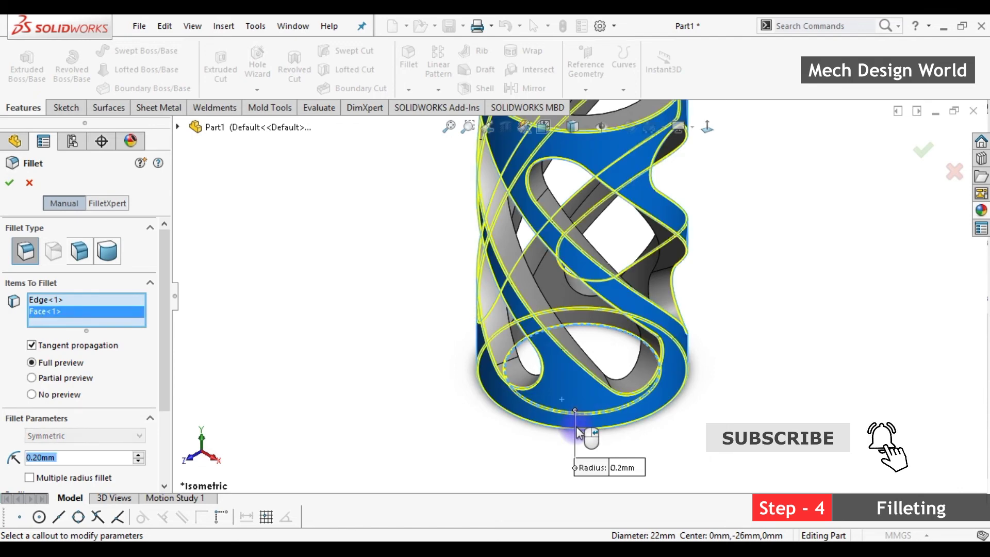
{"action": "scroll", "coordinate": [579, 434], "scroll_direction": "up", "scroll_amount": 4}
{"action": "scroll", "coordinate": [539, 209], "scroll_direction": "down", "scroll_amount": 5}
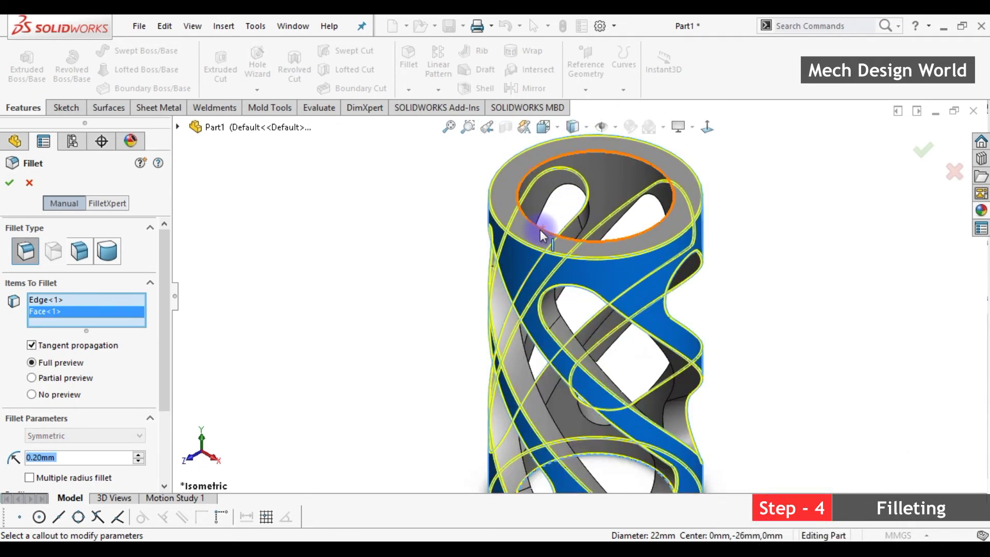
{"action": "left_click", "coordinate": [541, 234]}
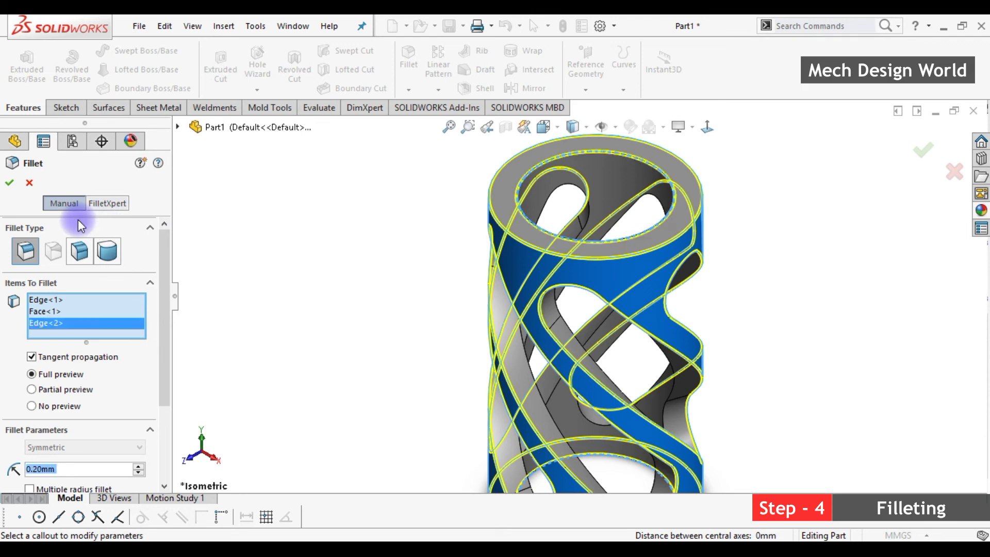
{"action": "left_click", "coordinate": [9, 183]}
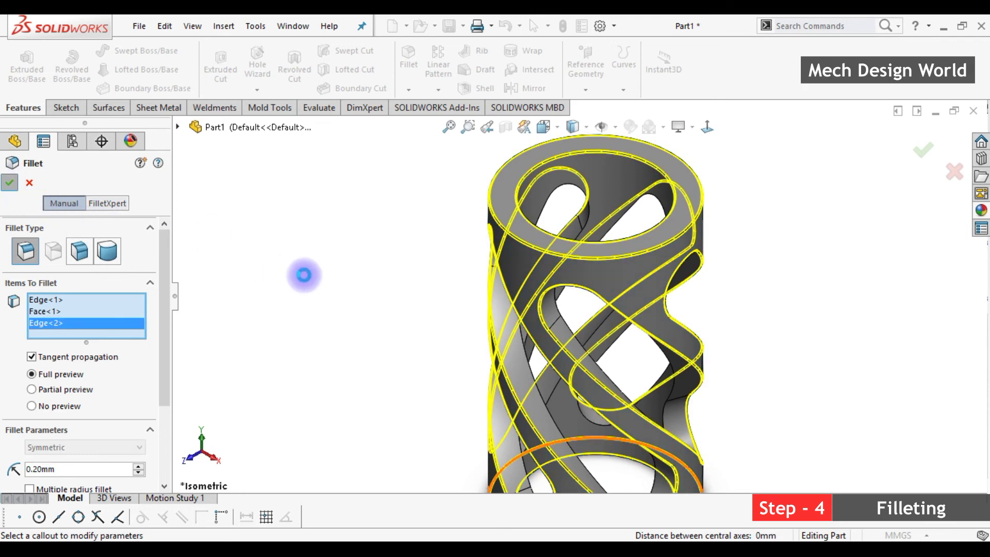